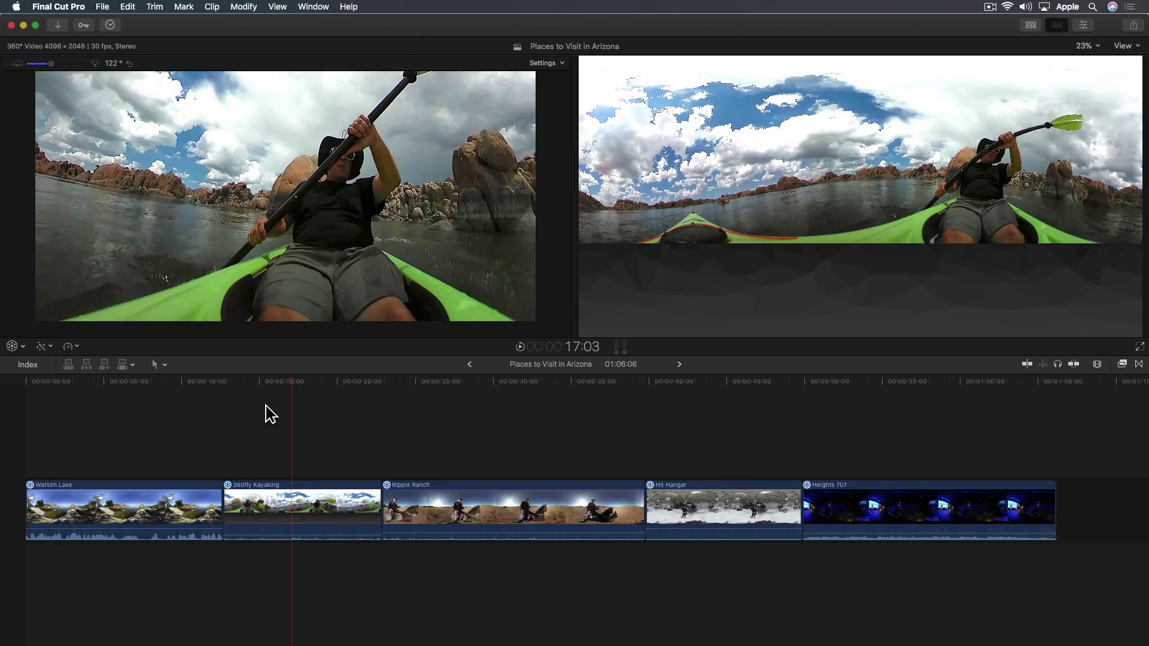
Move from the Watson Lake scene into the kayaking clip and turn the 360° view toward the paddler
left_click_drag(285, 392, 91, 410)
left_click_drag(351, 246, 452, 234)
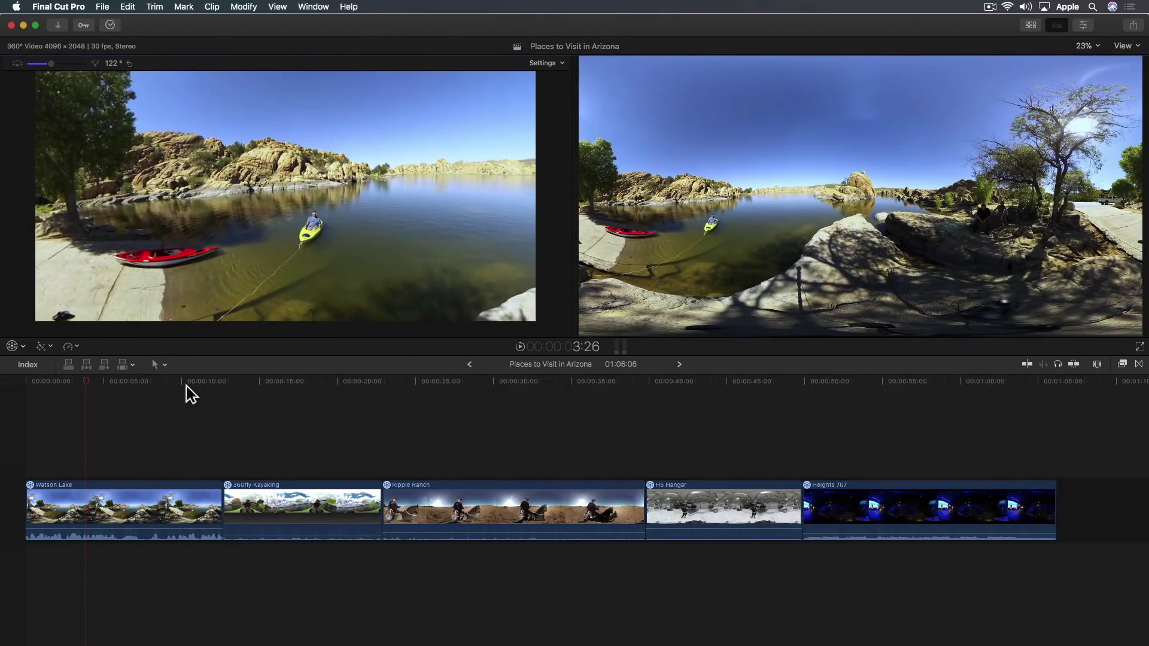
left_click_drag(94, 389, 267, 394)
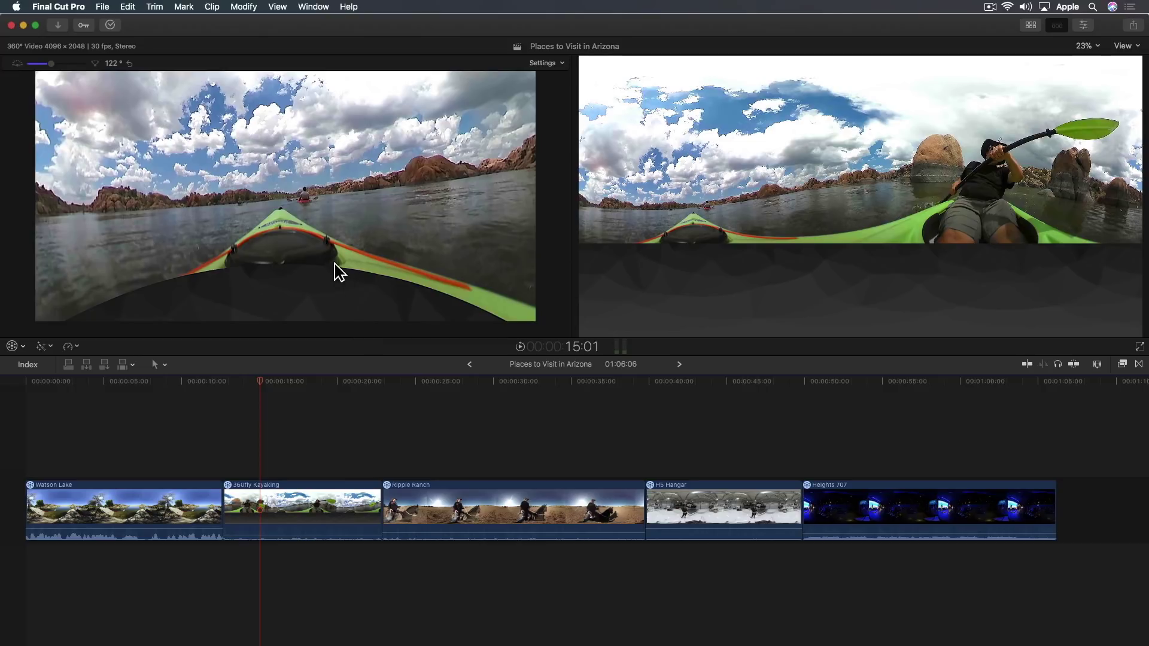
left_click_drag(340, 272, 294, 267)
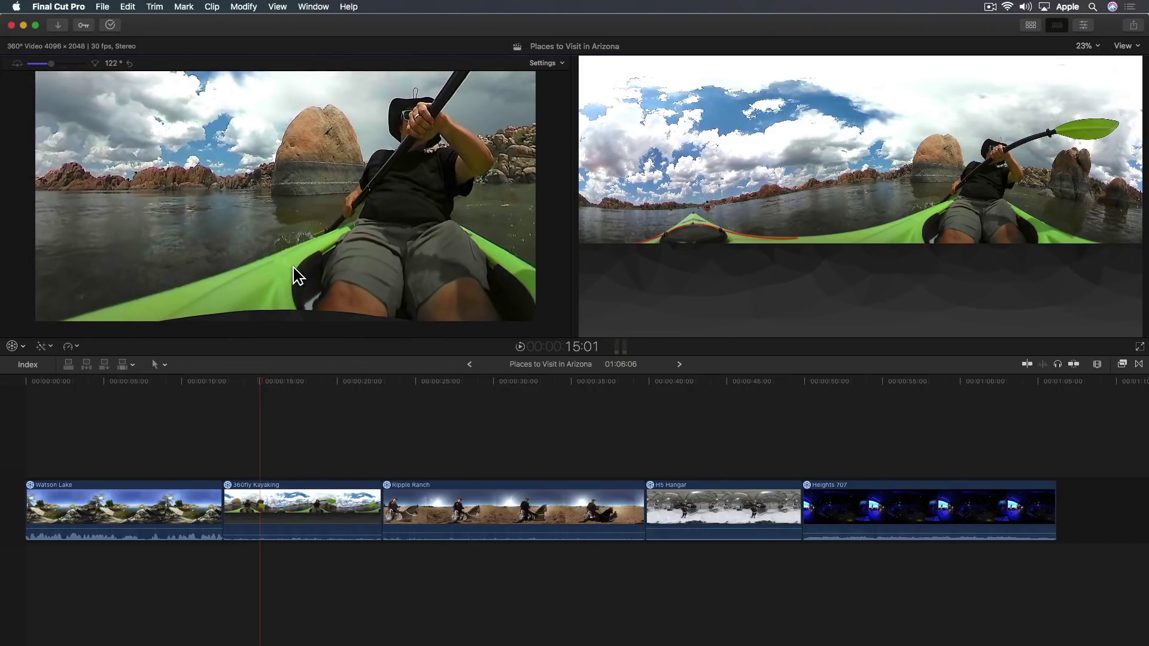
left_click_drag(292, 268, 356, 262)
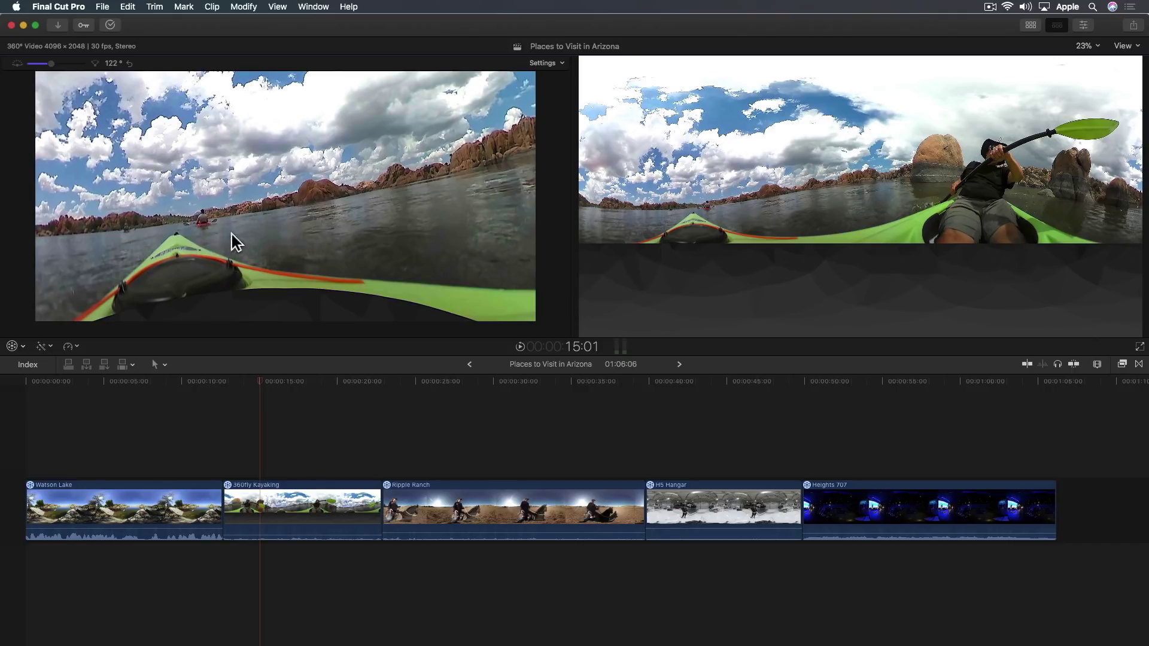
left_click_drag(231, 234, 287, 243)
Add a Basic Lower Third over the kayaking clip at 16:09 and park the playhead at 17:07
left_click(283, 396)
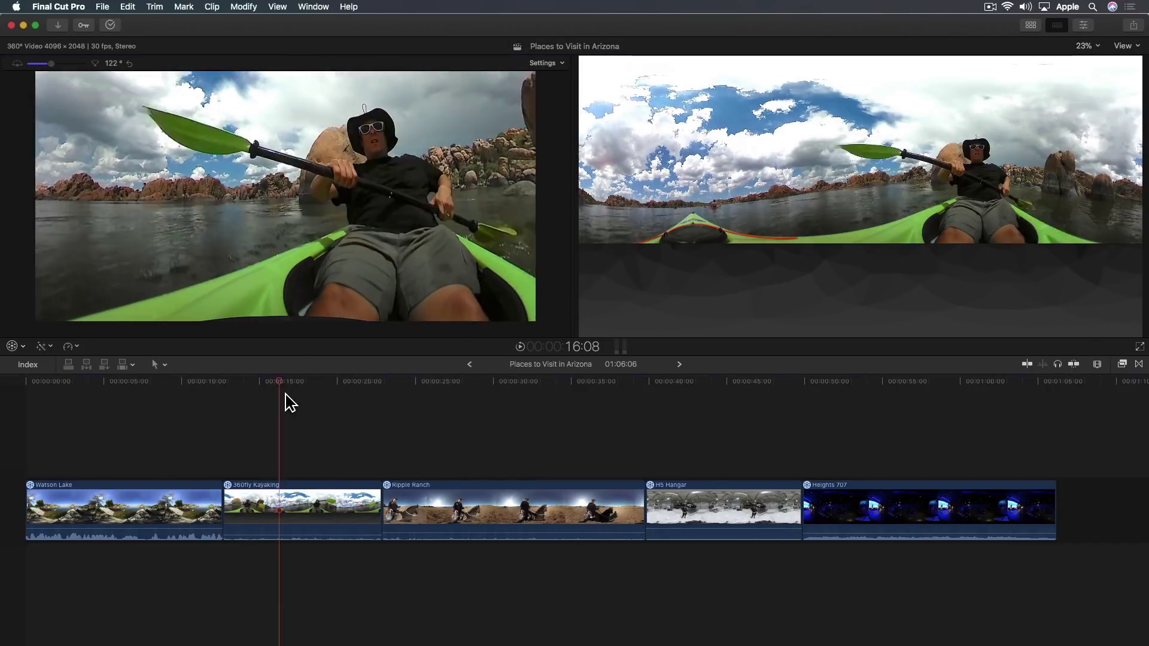
key("c")
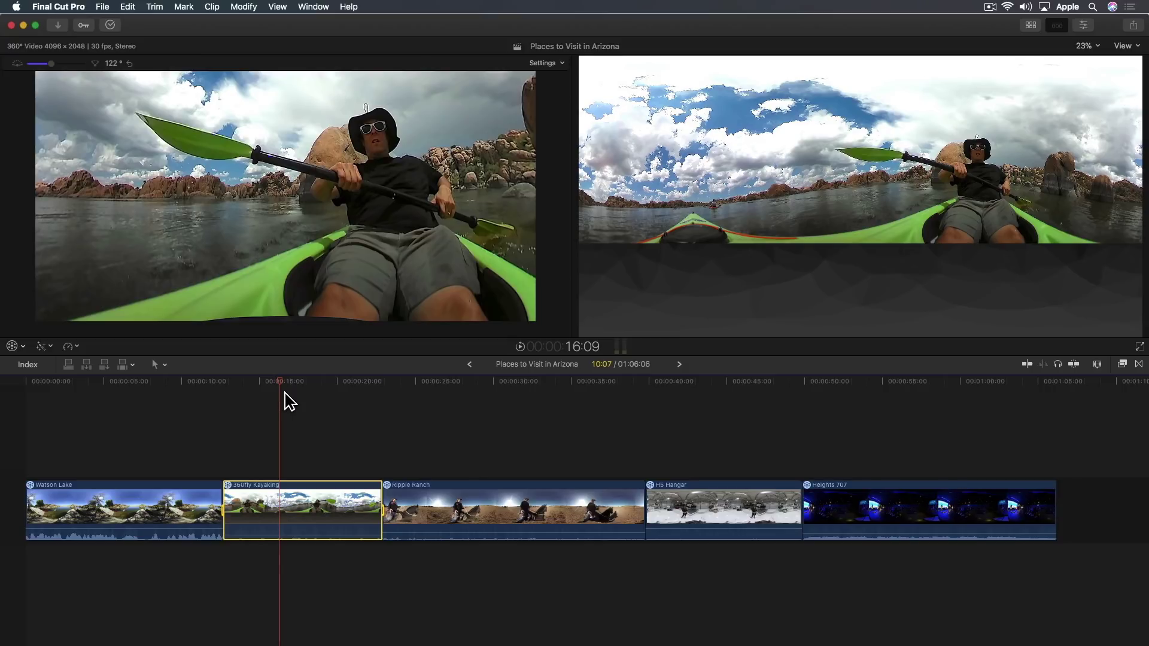
key("ctrl+shift+t")
left_click(306, 388)
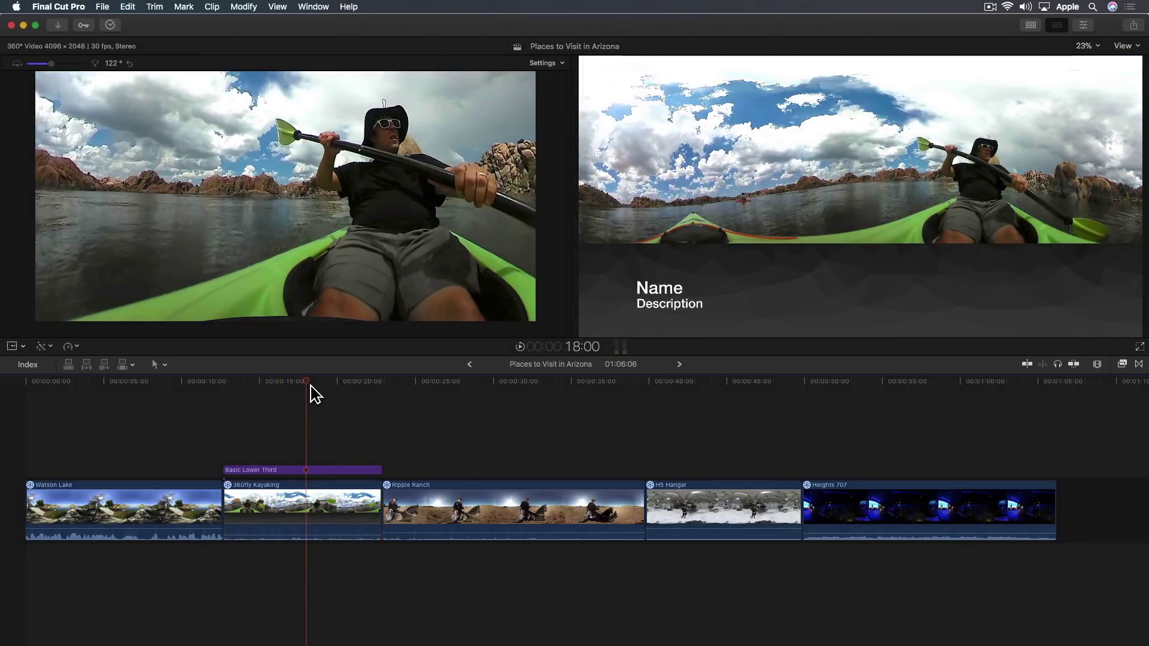
left_click_drag(311, 388, 300, 389)
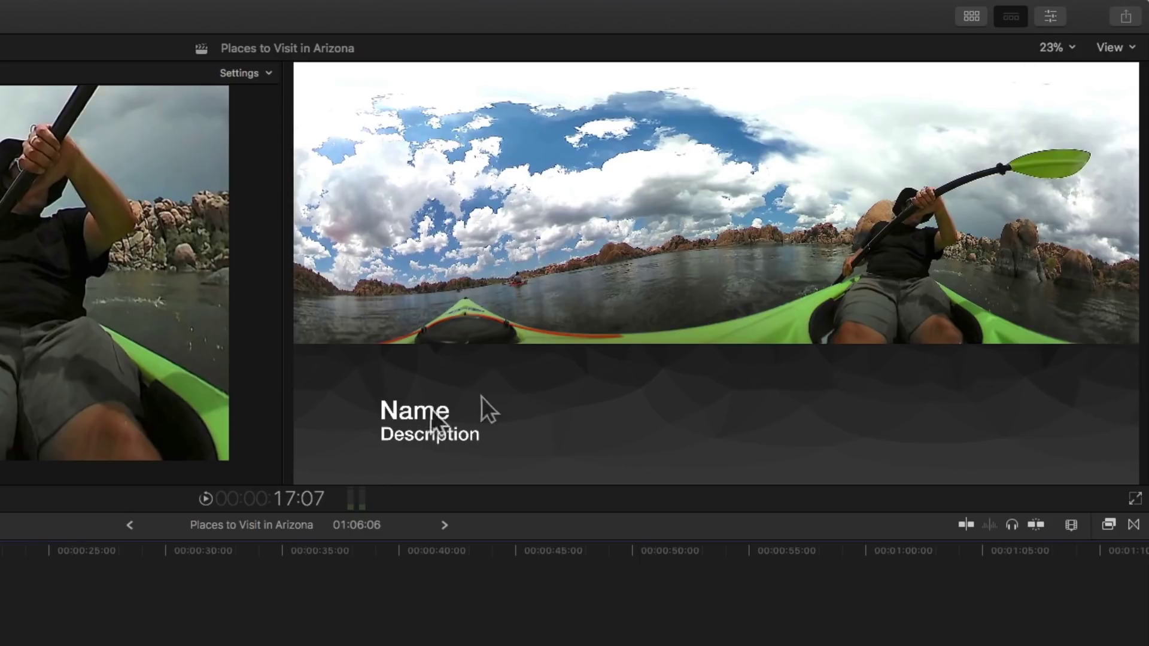
Replace the title text with the paddler's name and the description 'Kayaker'
double_click(390, 418)
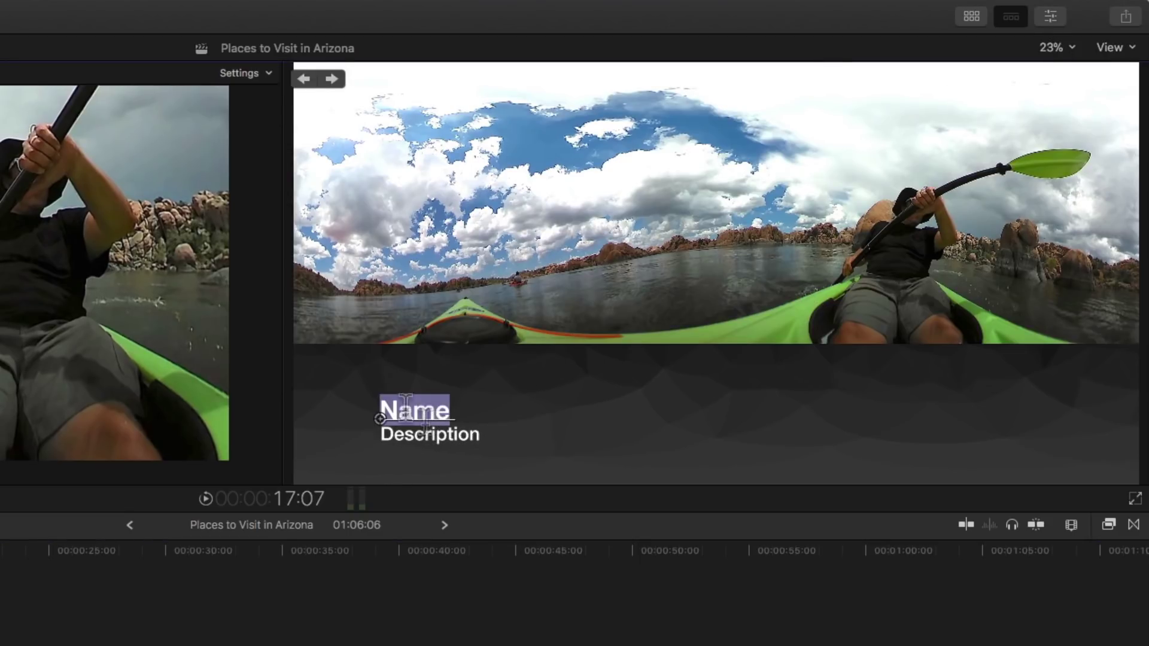
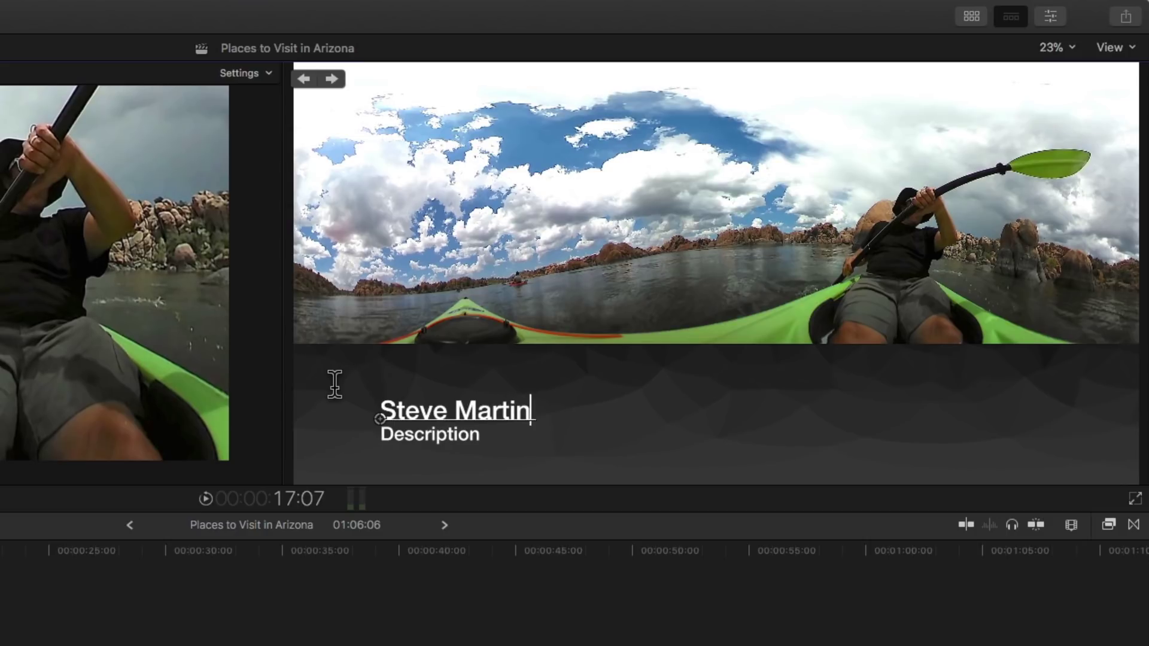
key("Tab")
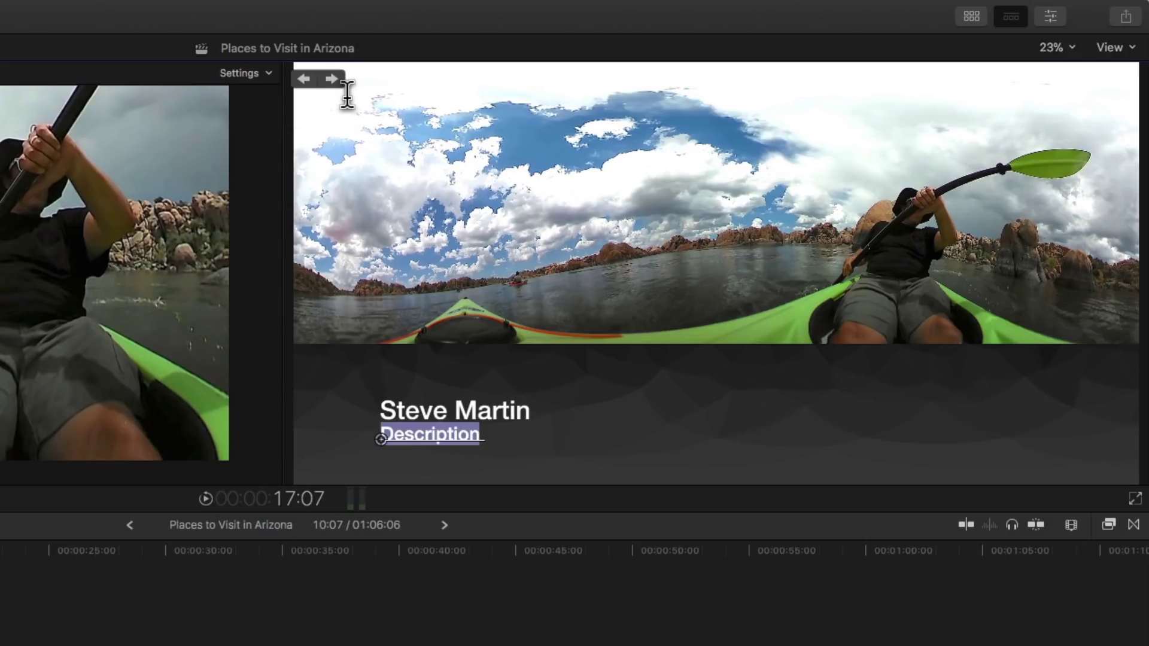
type("Kayeker")
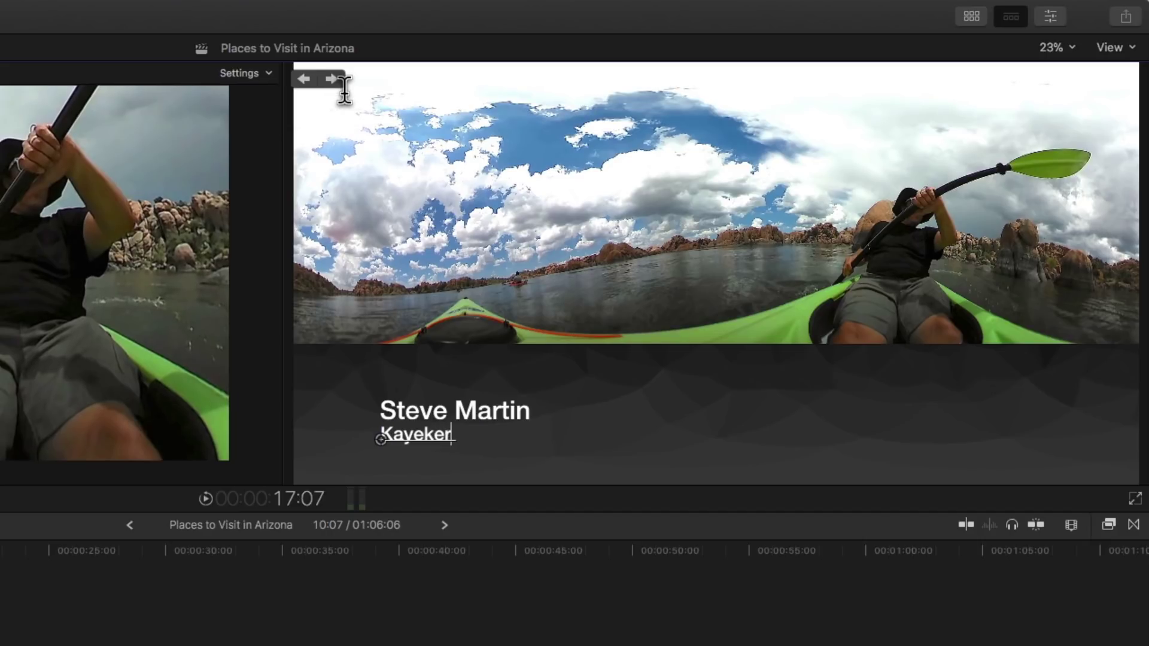
key("BackSpace")
type("ker")
Set the Kayaker line's Face colour to bright green in the Text inspector, leaving the name white
left_click(1056, 23)
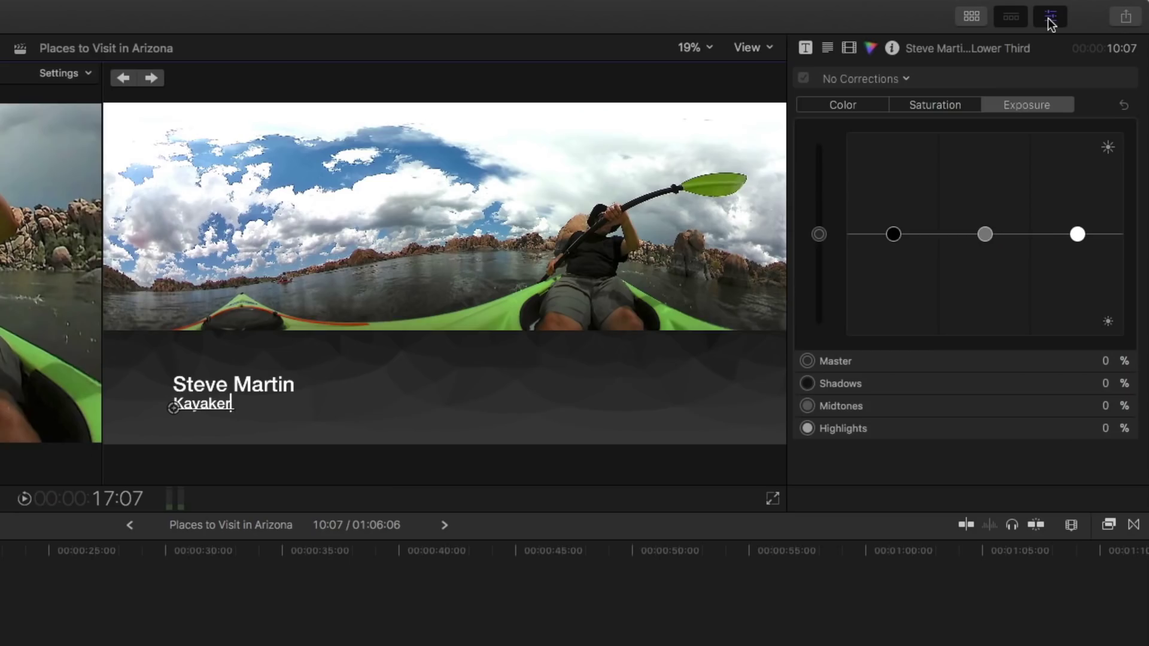
left_click(807, 48)
left_click(827, 47)
scroll(982, 273, "down", 10)
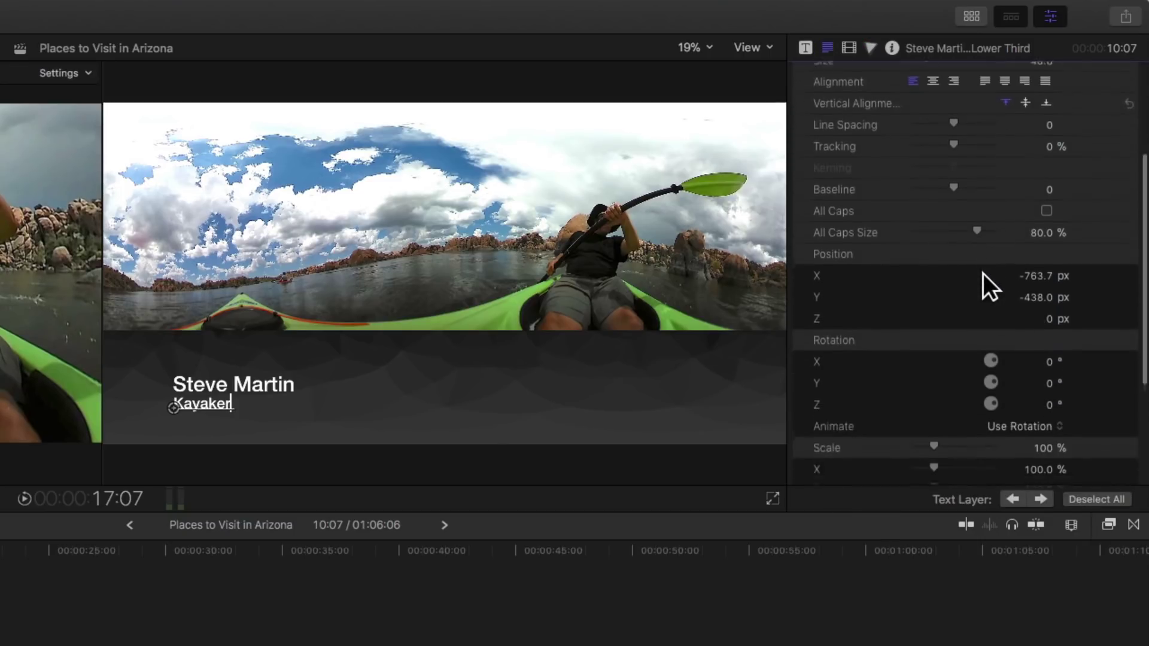
left_click(1111, 396)
left_click(1071, 445)
left_click(1021, 522)
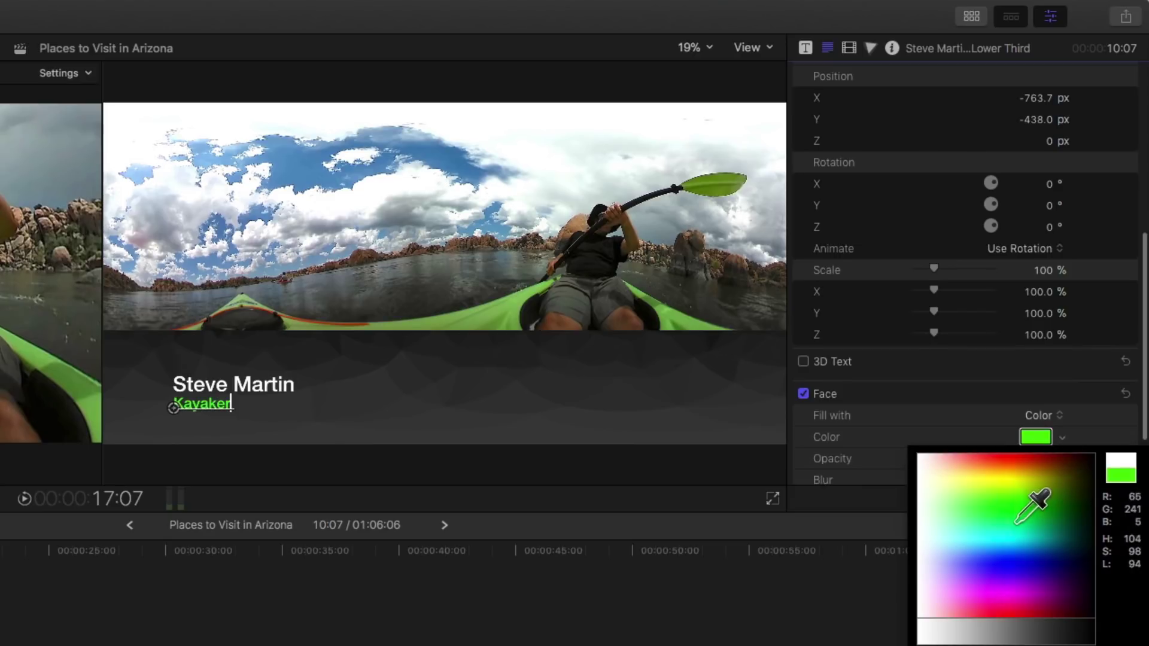
key("Escape")
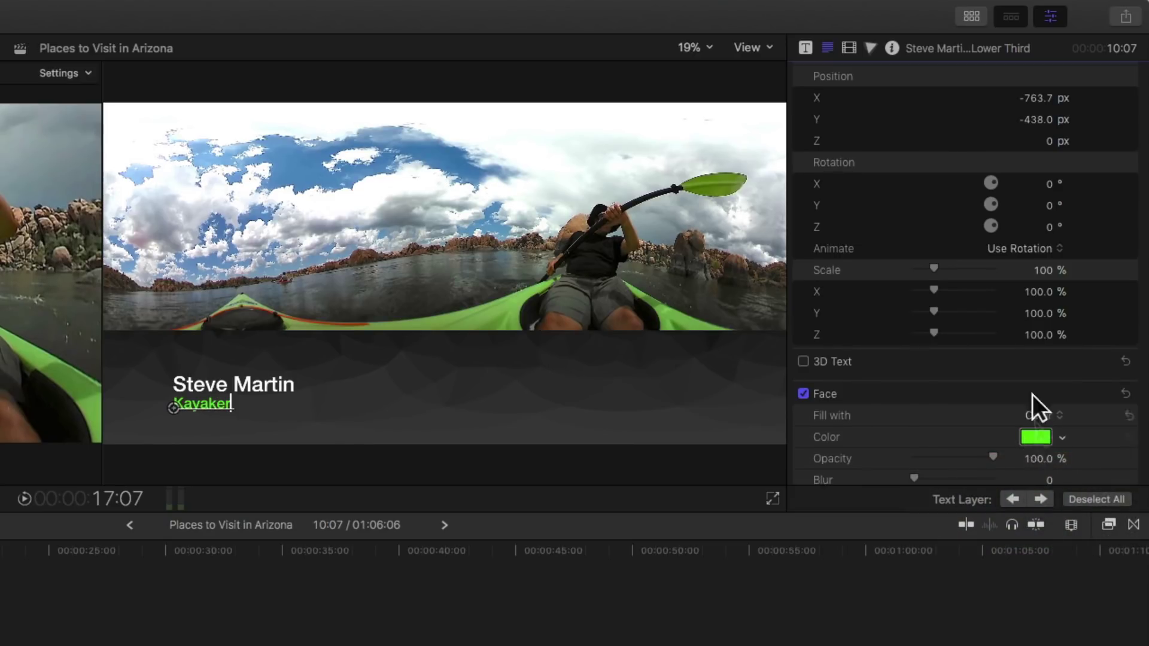
scroll(967, 311, "up", 10)
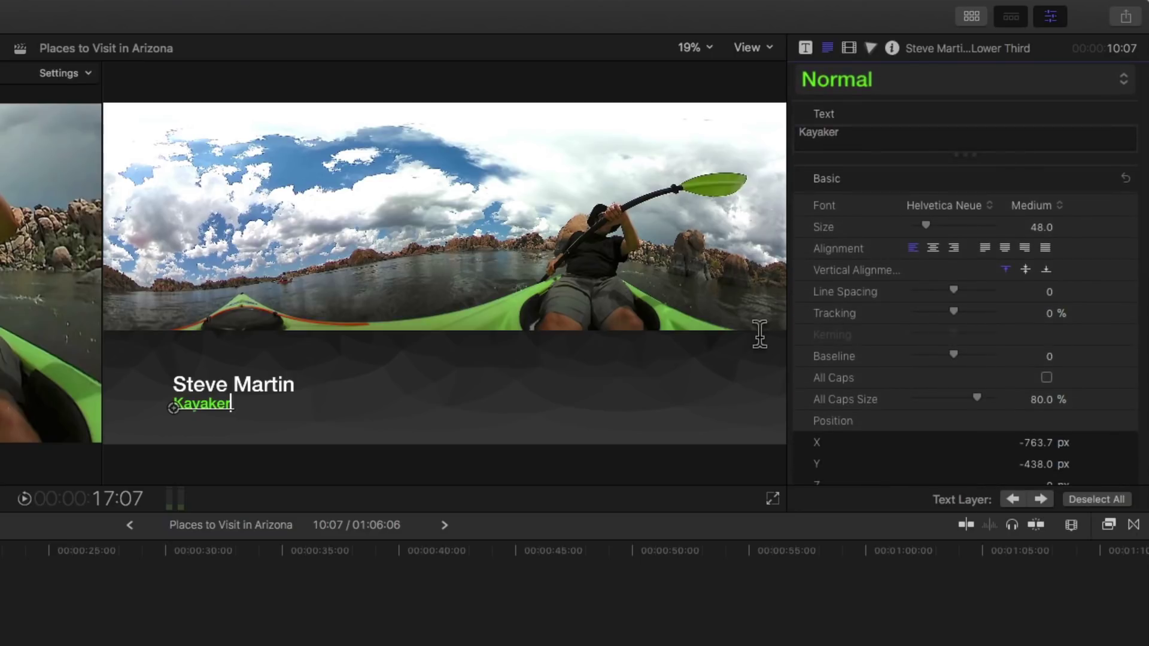
left_click(228, 387)
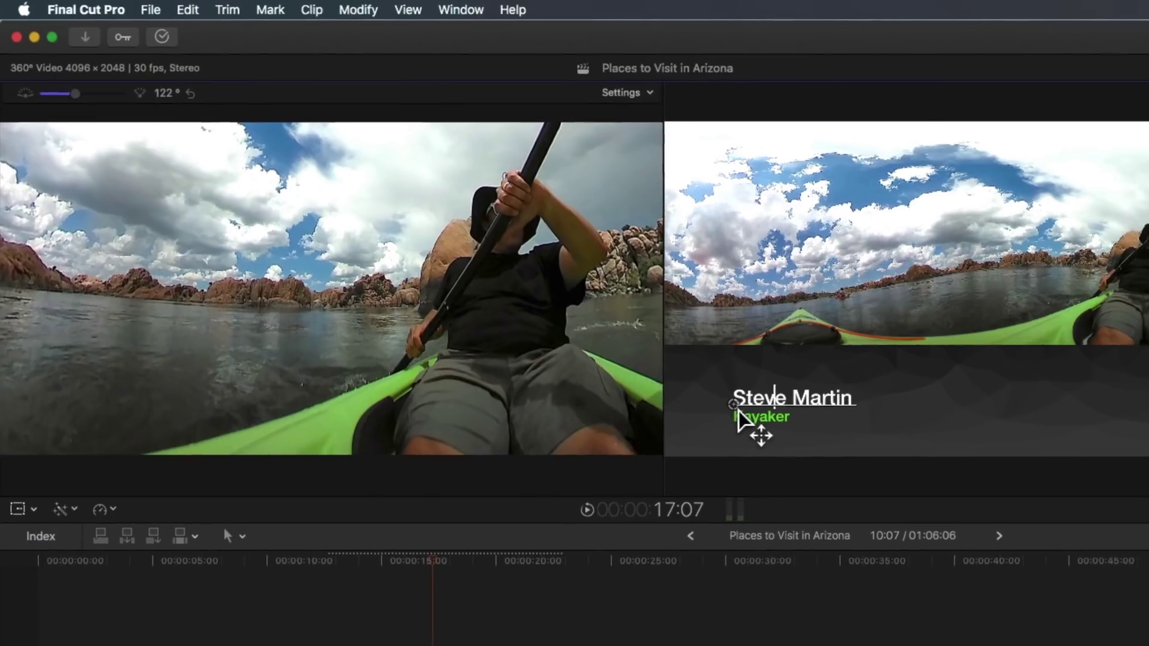
Drag the name and Kayaker text lines up into the 360° image, just above the water near the paddler
left_click_drag(757, 425, 959, 313)
left_click_drag(797, 260, 816, 229)
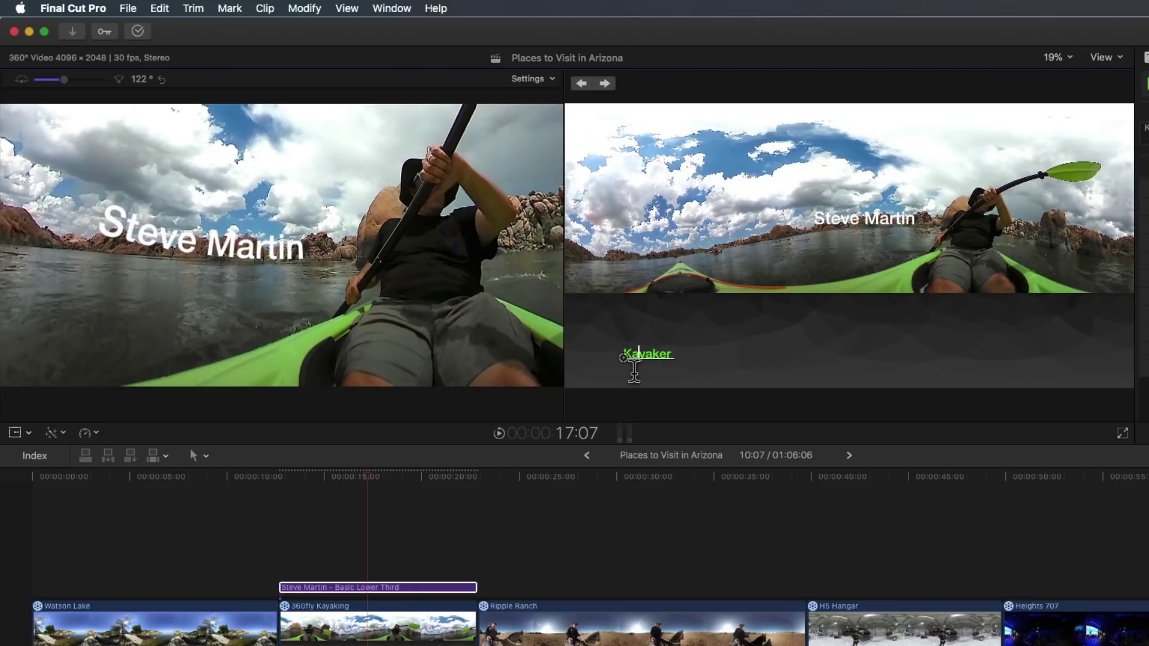
left_click_drag(634, 371, 824, 247)
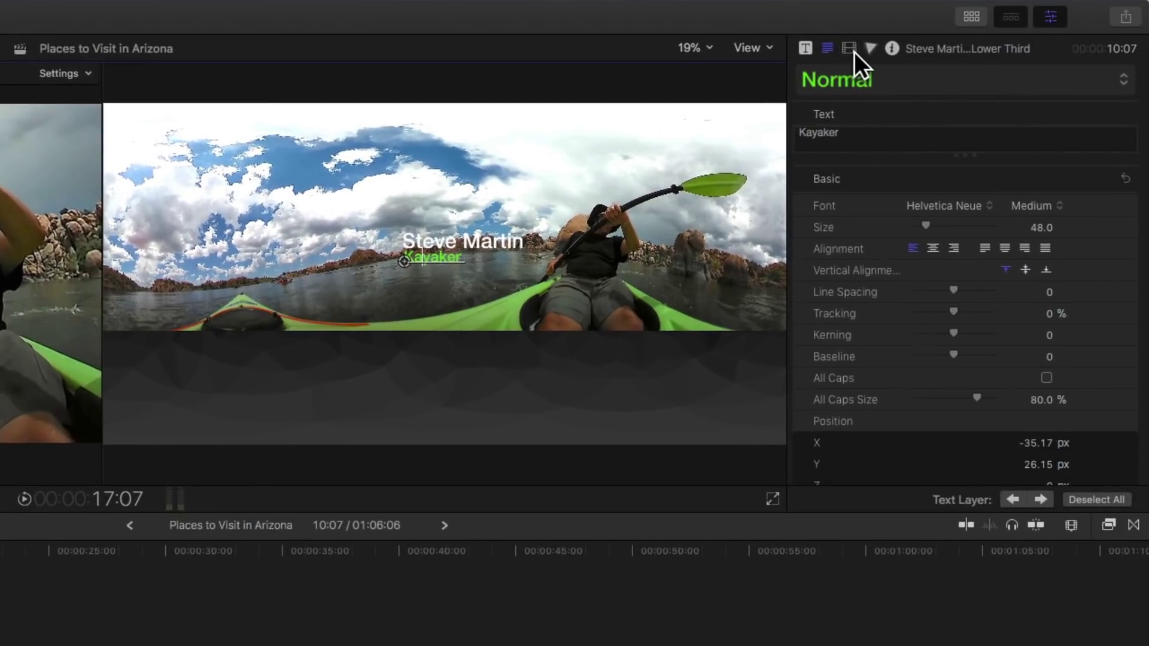
Enable 360° Transform for the lower third in the Video inspector
left_click(852, 50)
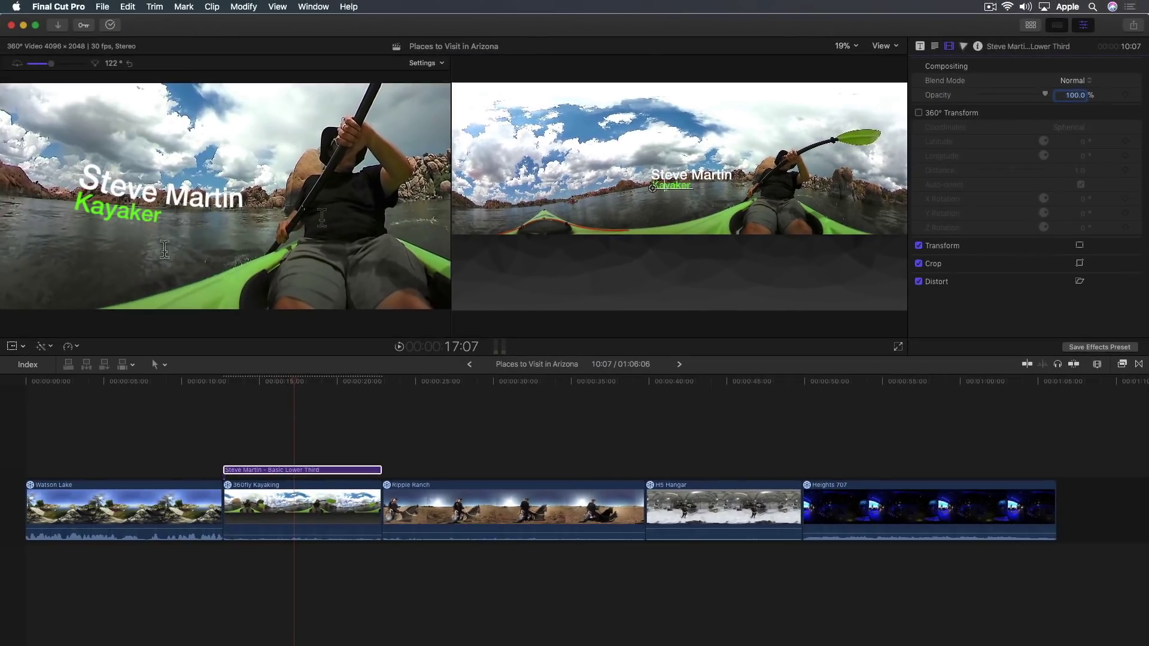
left_click(928, 118)
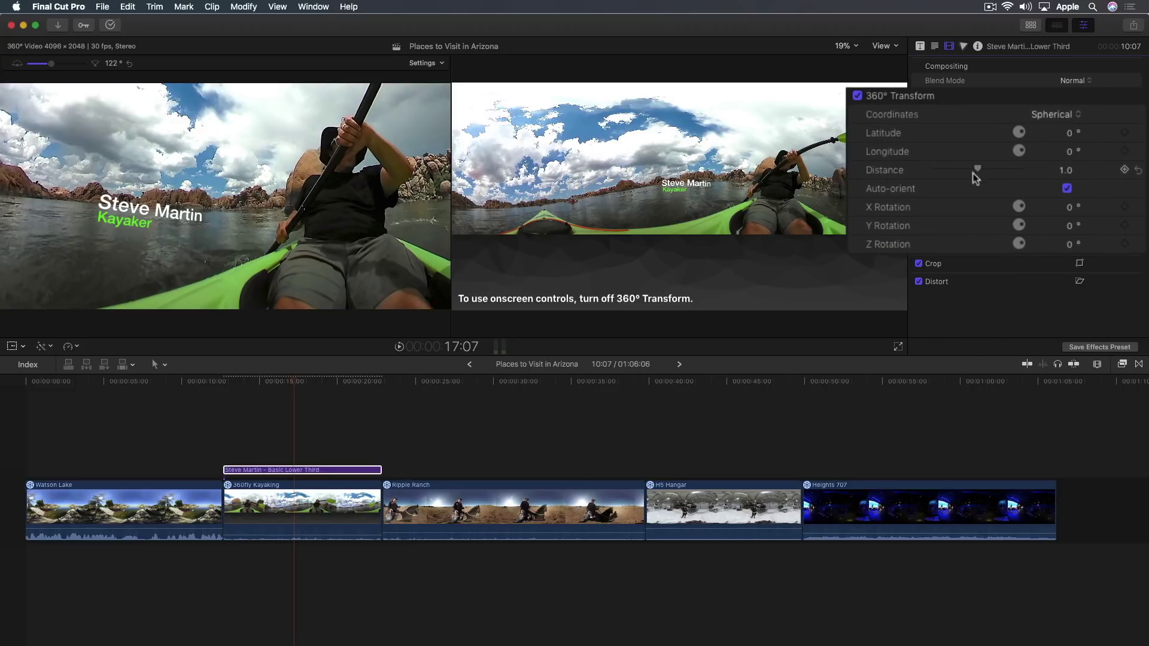
Place the title at distance 0.53, latitude -6°, longitude 7°, rotations 23°, -7°, 6°
left_click_drag(979, 172, 954, 172)
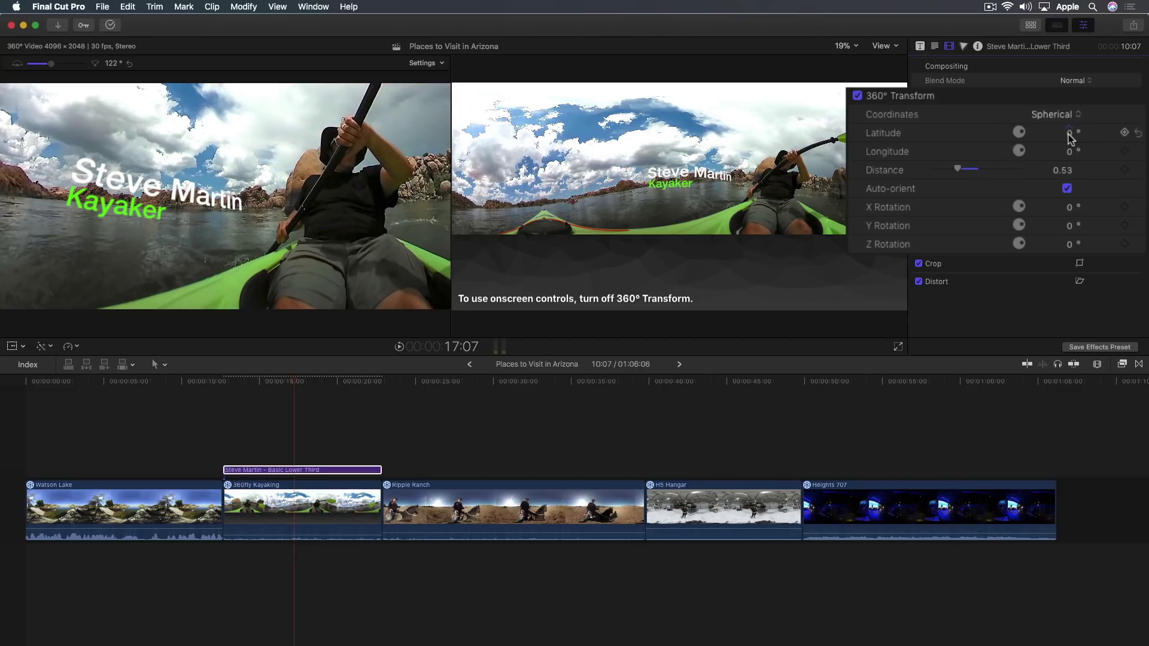
left_click_drag(1070, 137, 1069, 152)
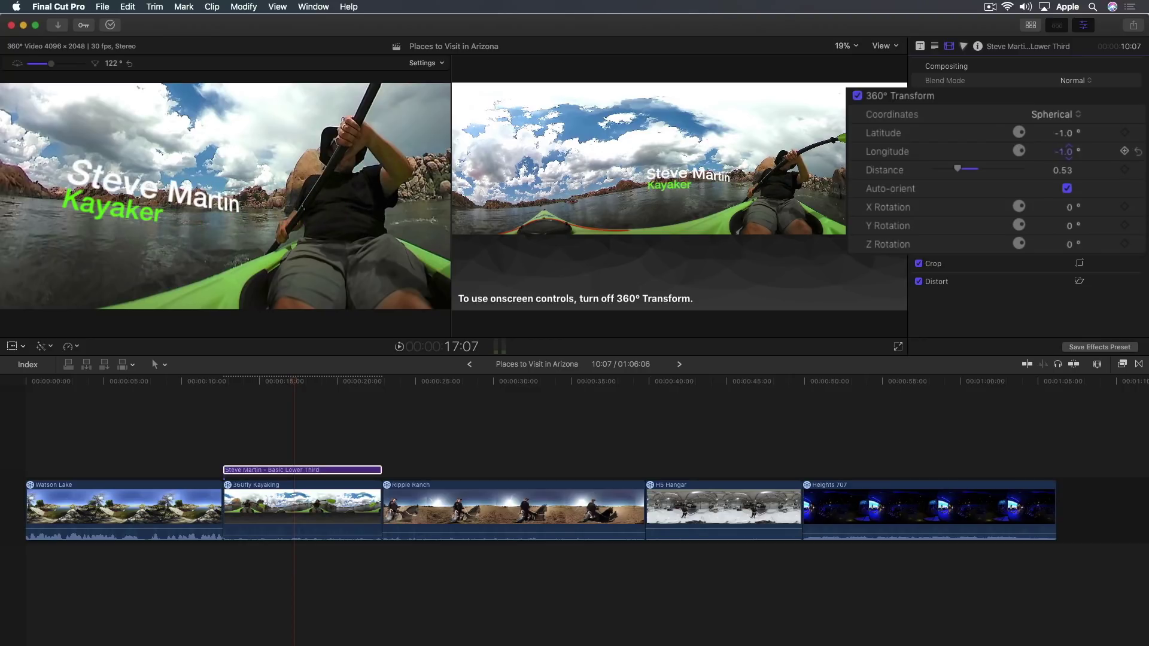
left_click_drag(1068, 151, 1063, 134)
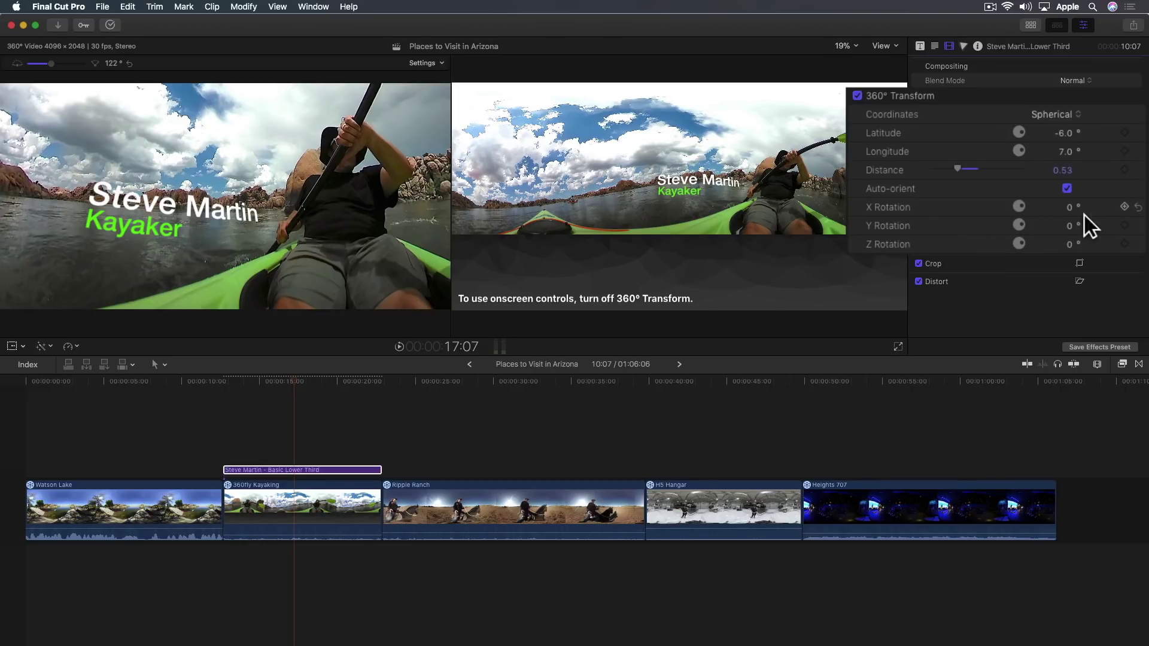
left_click_drag(1071, 209, 1072, 188)
mouse_move(1069, 227)
left_mouse_down()
mouse_move(1084, 255)
mouse_move(1070, 222)
mouse_move(1069, 248)
left_mouse_up()
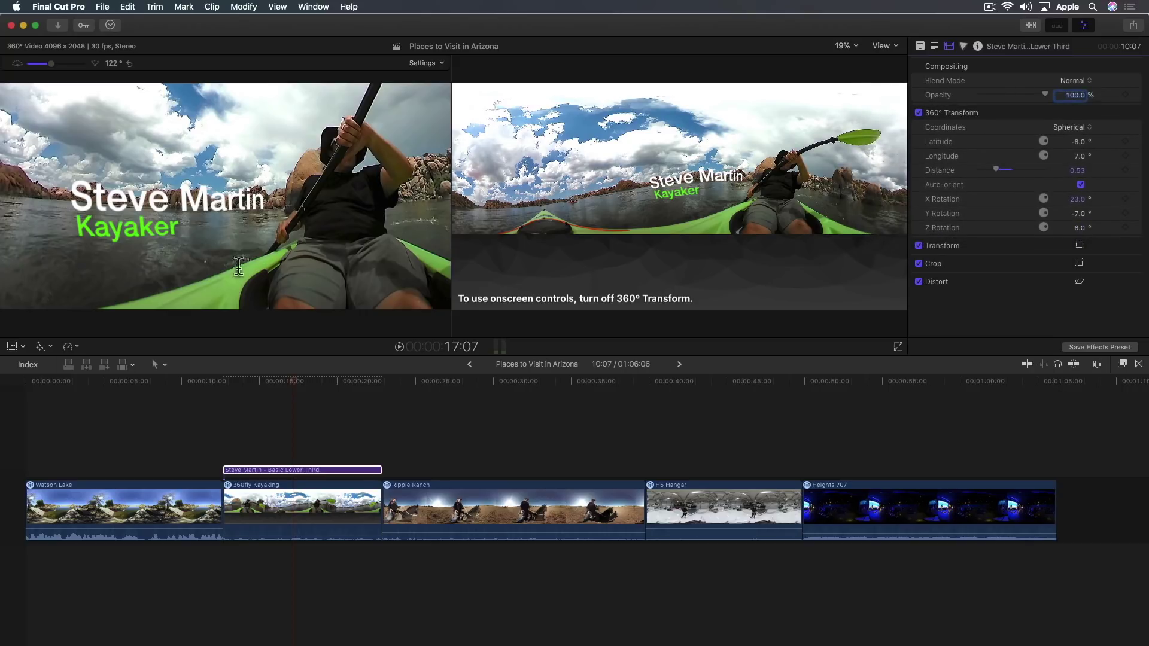
left_click_drag(240, 265, 203, 253)
Play back through the titled section to review the lower third, stopping at 18:16
left_click(225, 404)
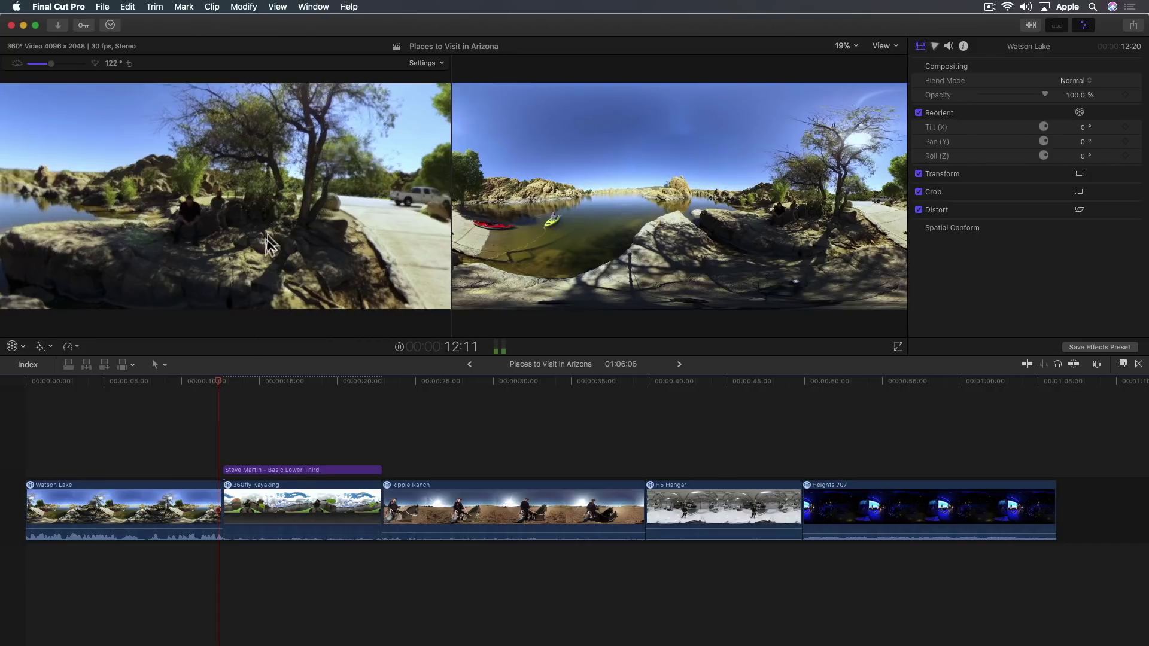
key("shift+Right")
left_click_drag(295, 231, 321, 236)
key("shift+t")
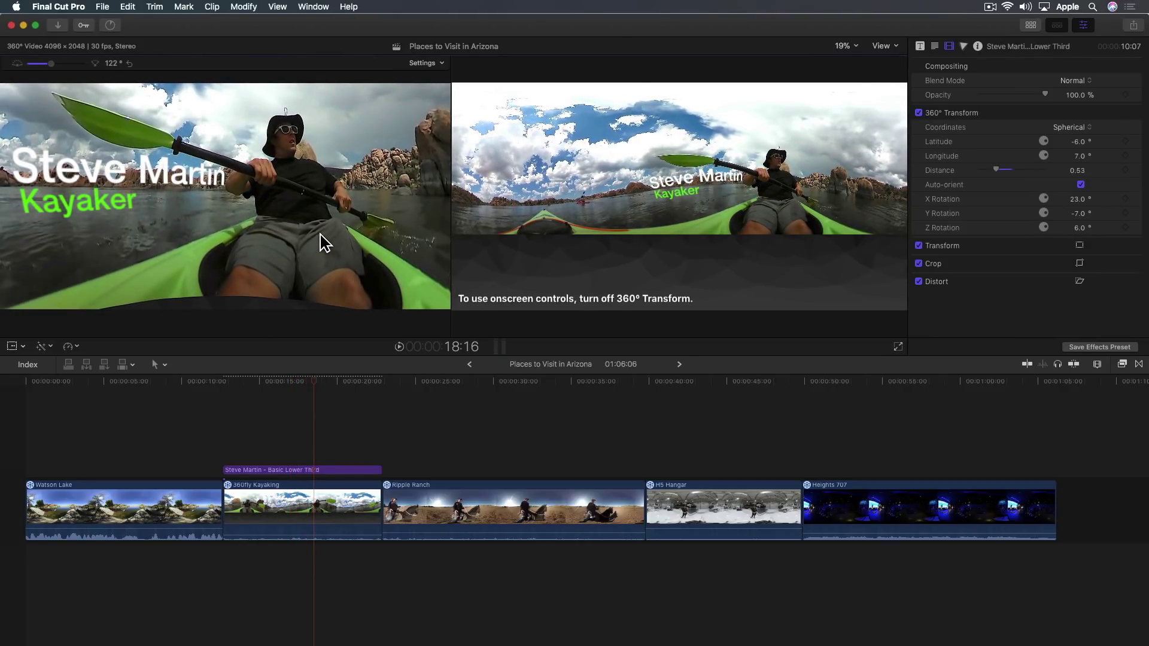
Duplicate the name title clip, stacking the copy above the original over the kayaking clip
left_click_drag(232, 206, 184, 229)
left_click(281, 471)
left_click_drag(281, 476, 283, 450)
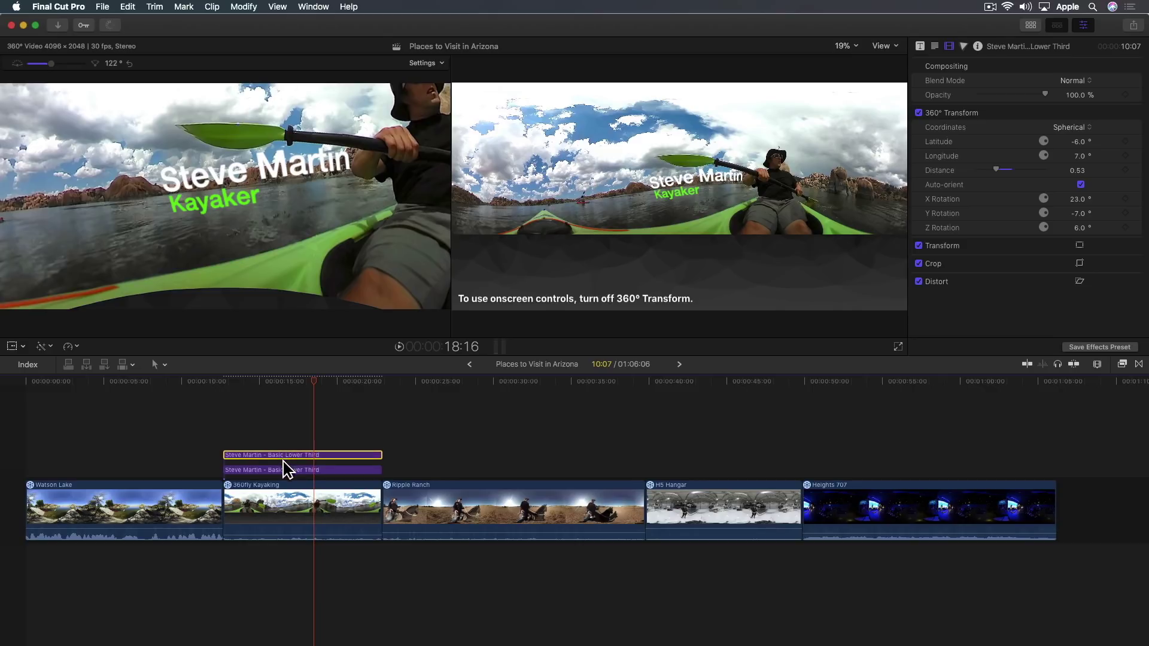
Disable the lower title copy with V and reset the upper copy's 360° Transform to defaults
left_click(283, 470)
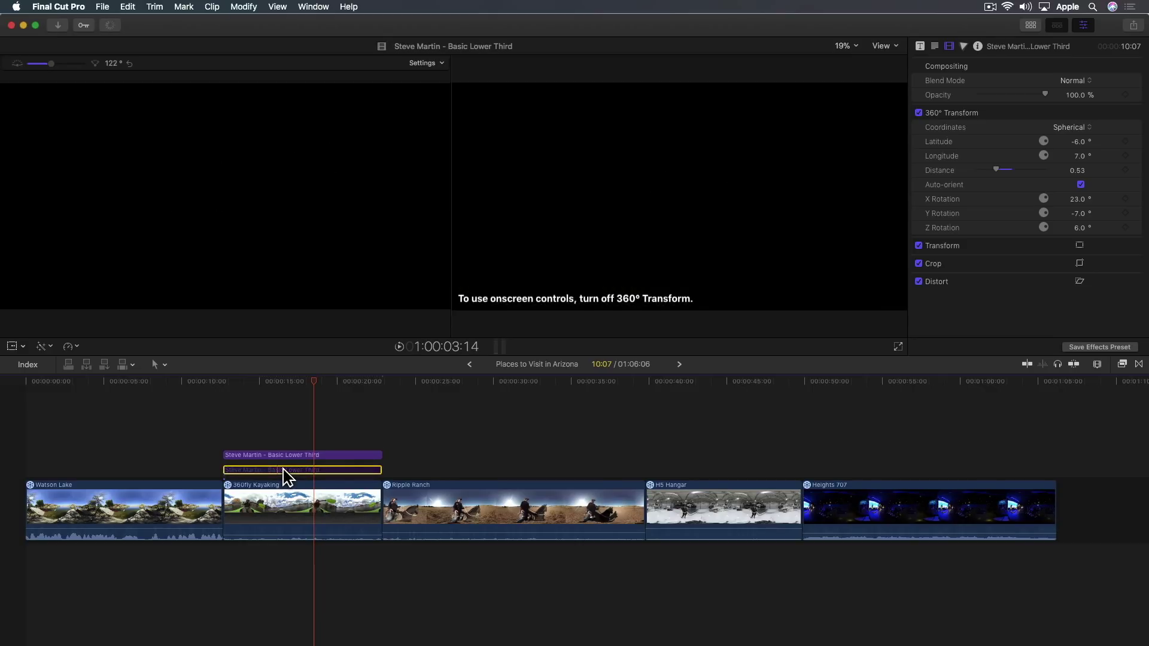
key("v")
left_click(290, 456)
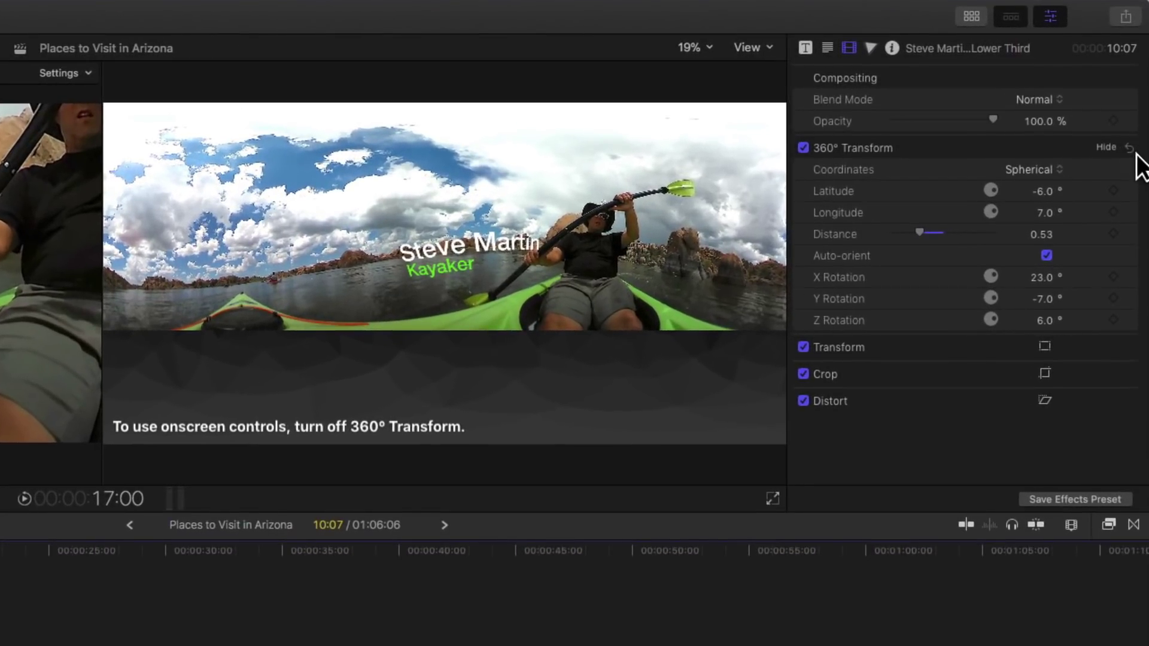
left_click(1130, 149)
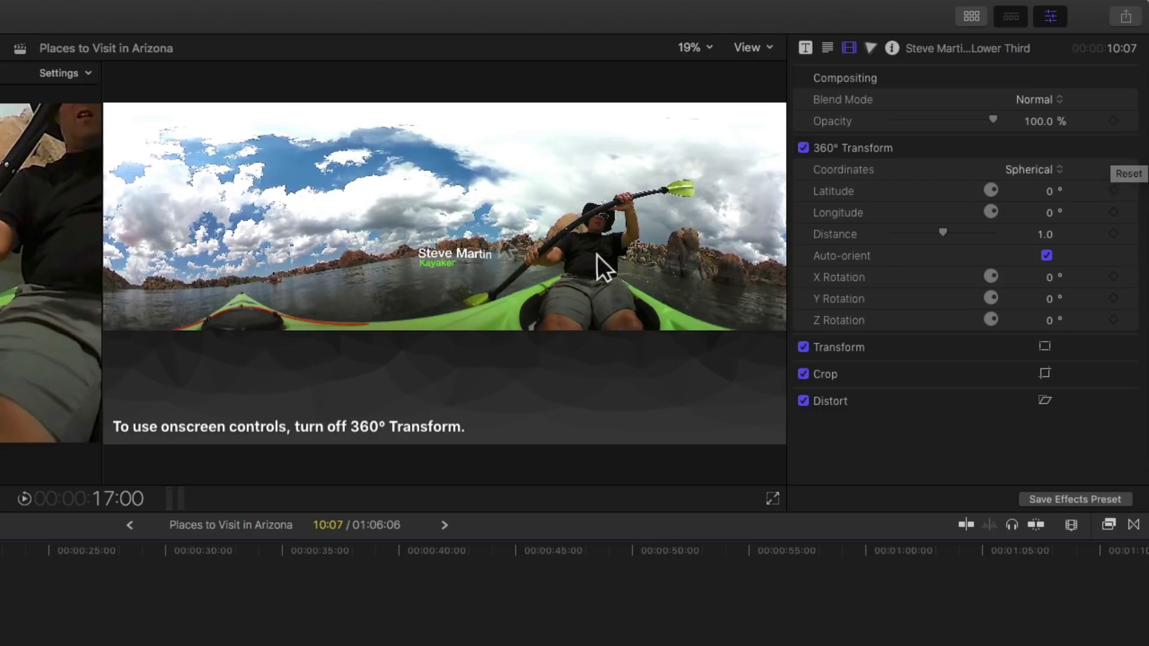
Turn off 360° Transform on the copy and retype its name line with the second paddler's name
left_click(463, 260)
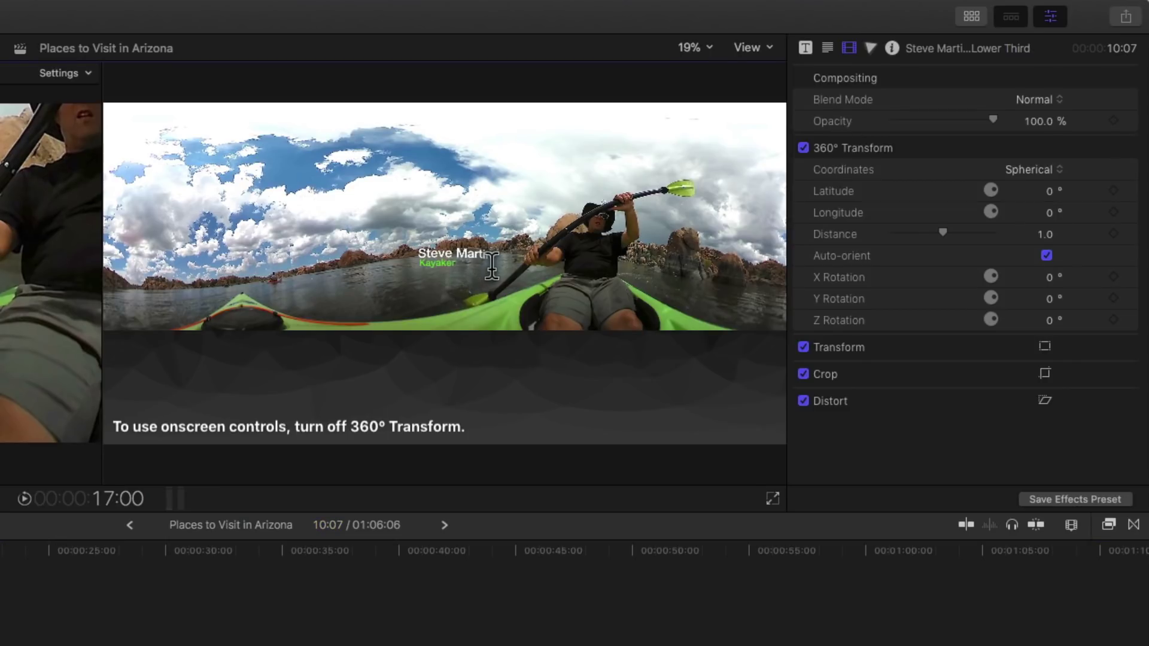
left_click(815, 157)
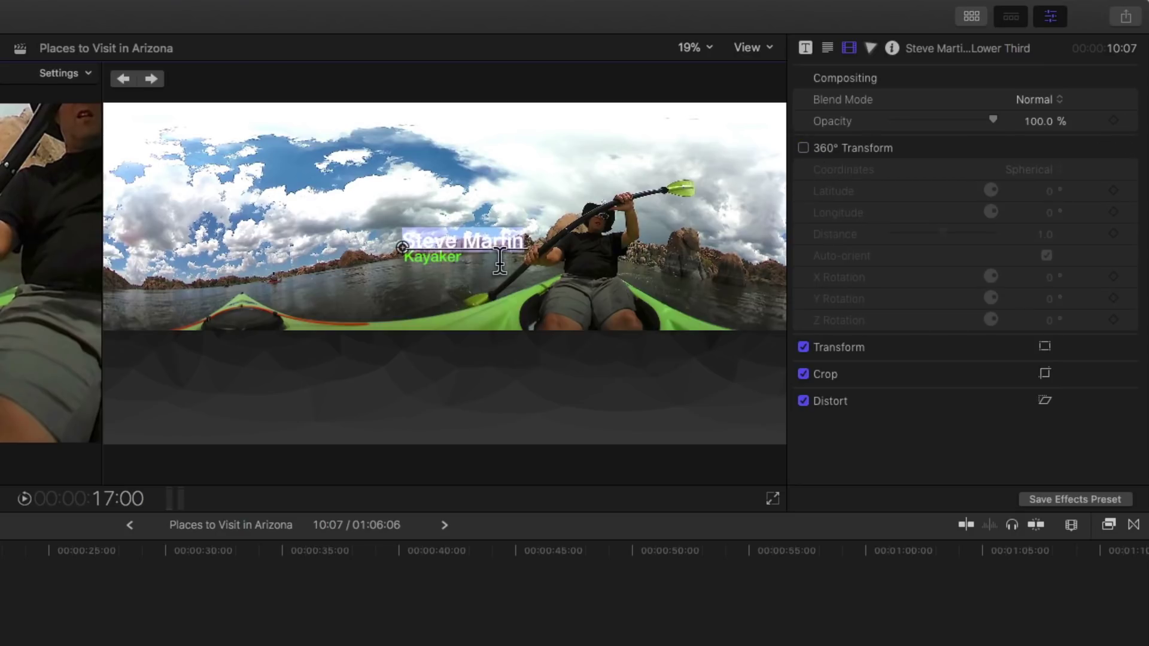
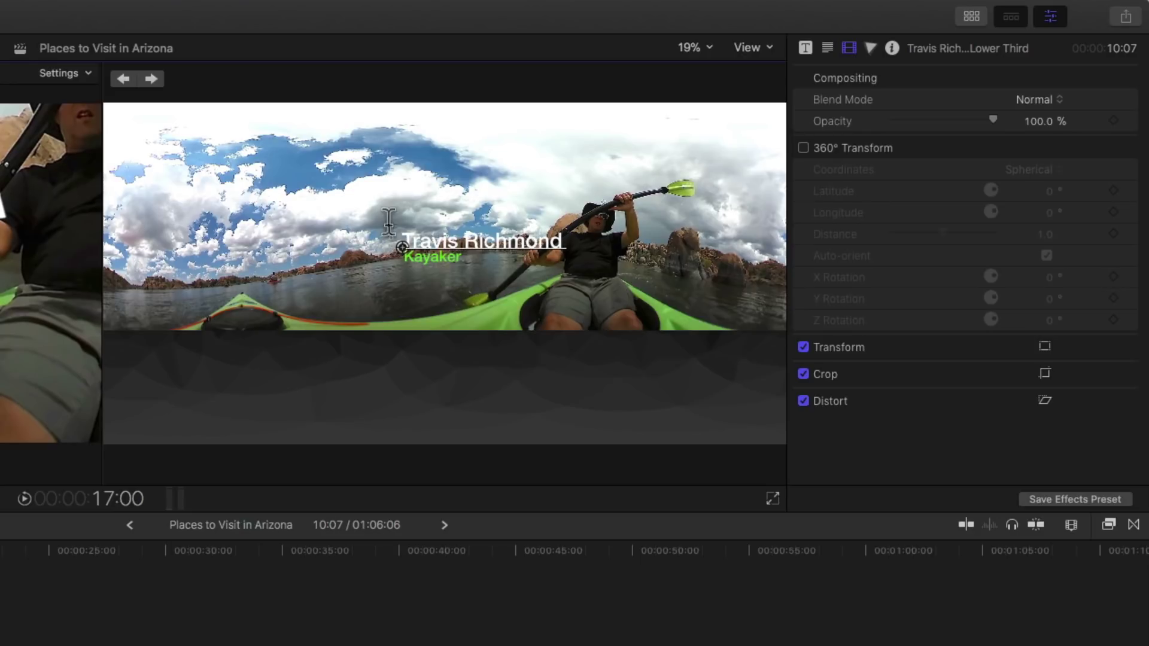
Change the copy's Kayaker line Face colour from green to red
left_click(152, 78)
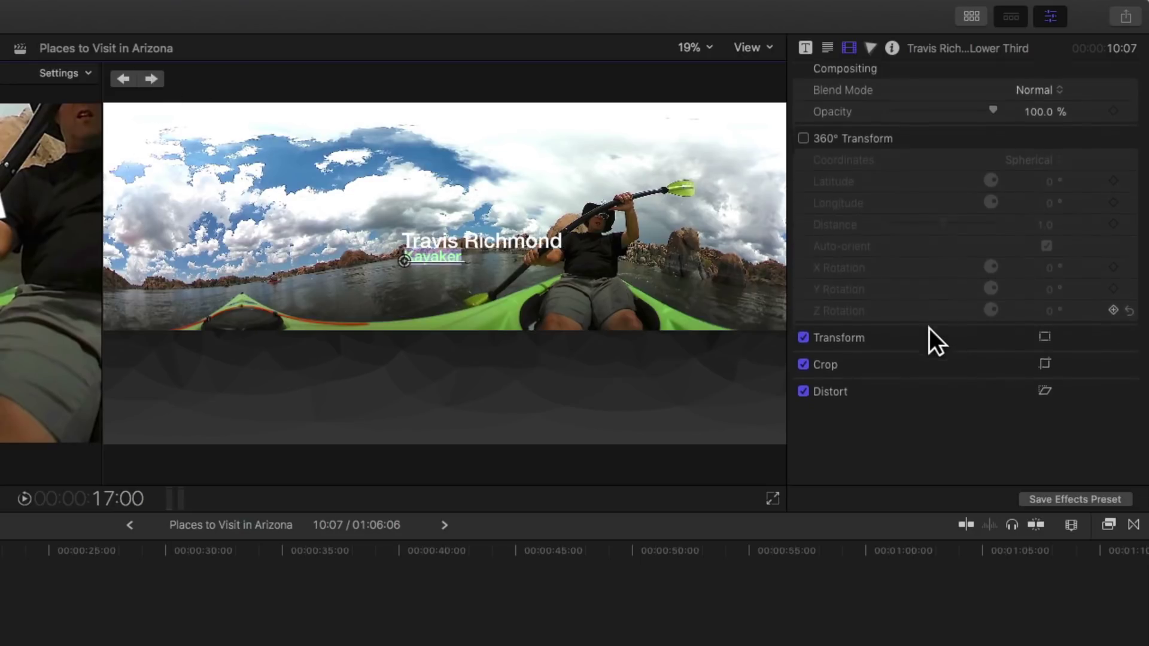
left_click(830, 50)
scroll(1088, 302, "down", 10)
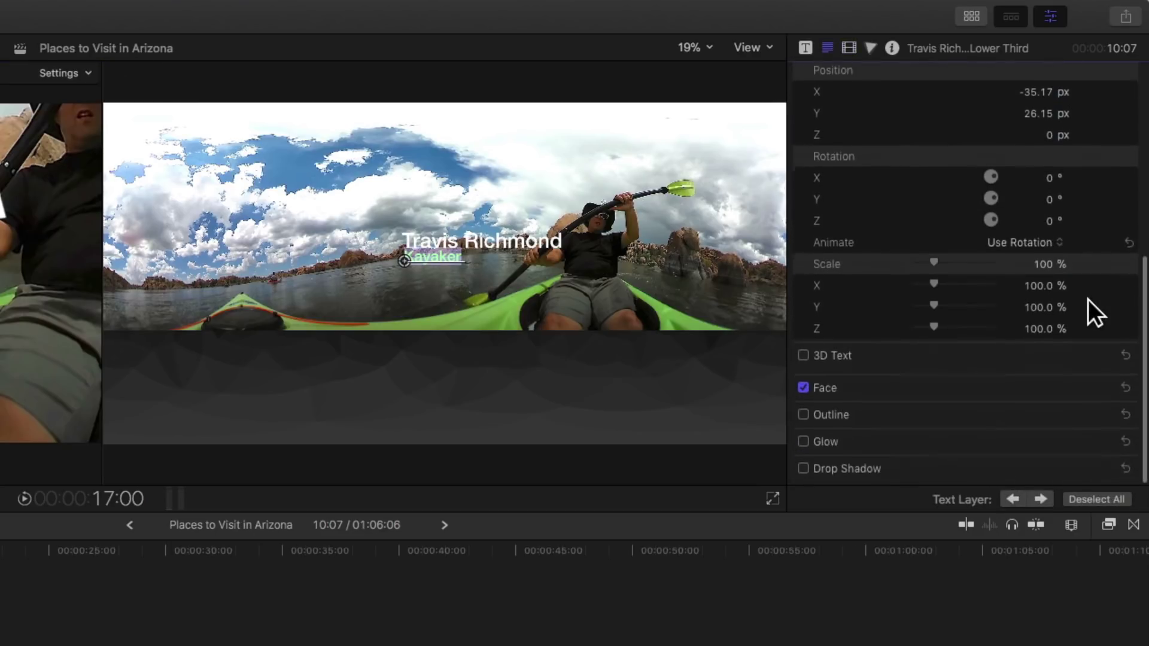
left_click(1106, 395)
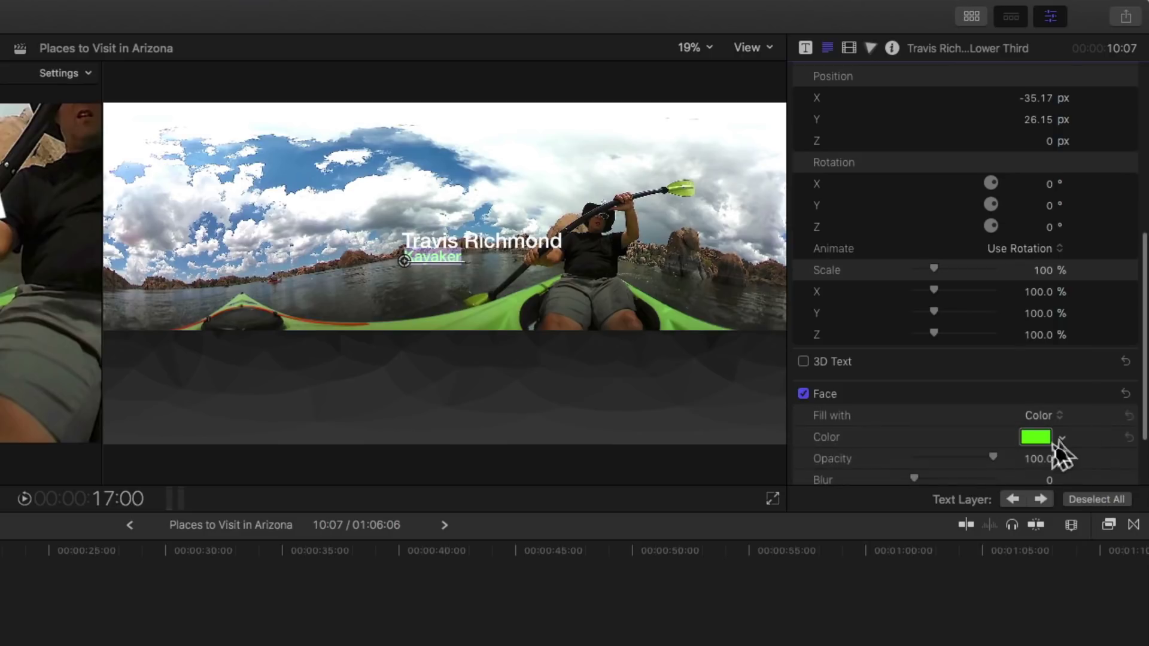
left_click(1069, 445)
left_click_drag(1046, 464, 1008, 479)
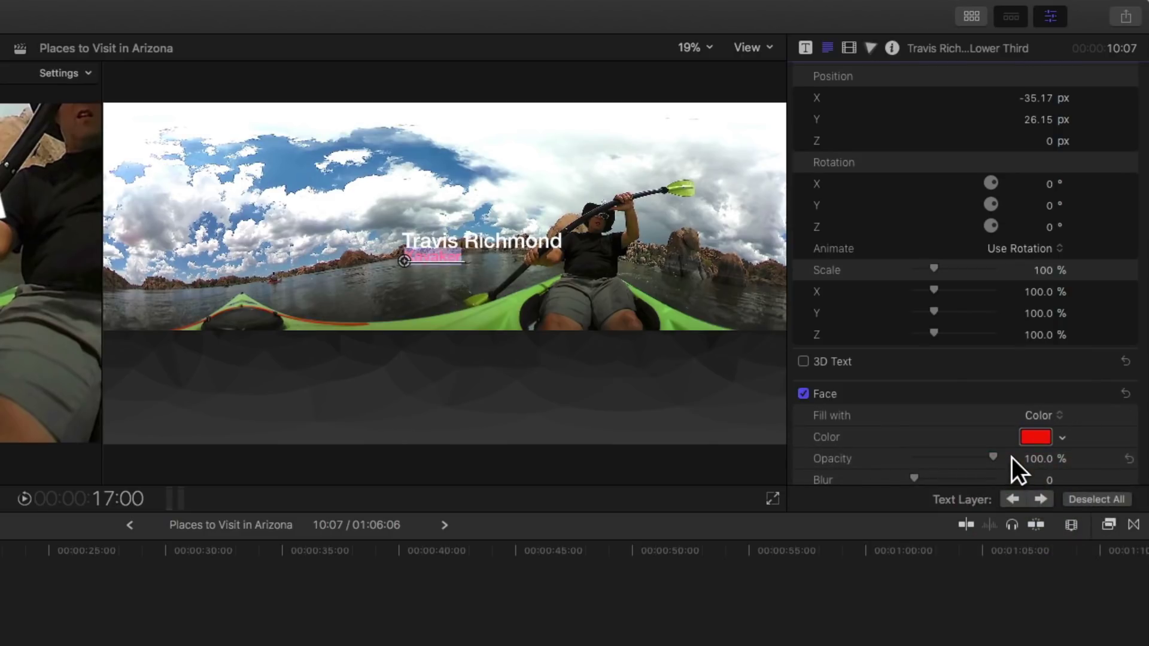
scroll(1057, 390, "up", 10)
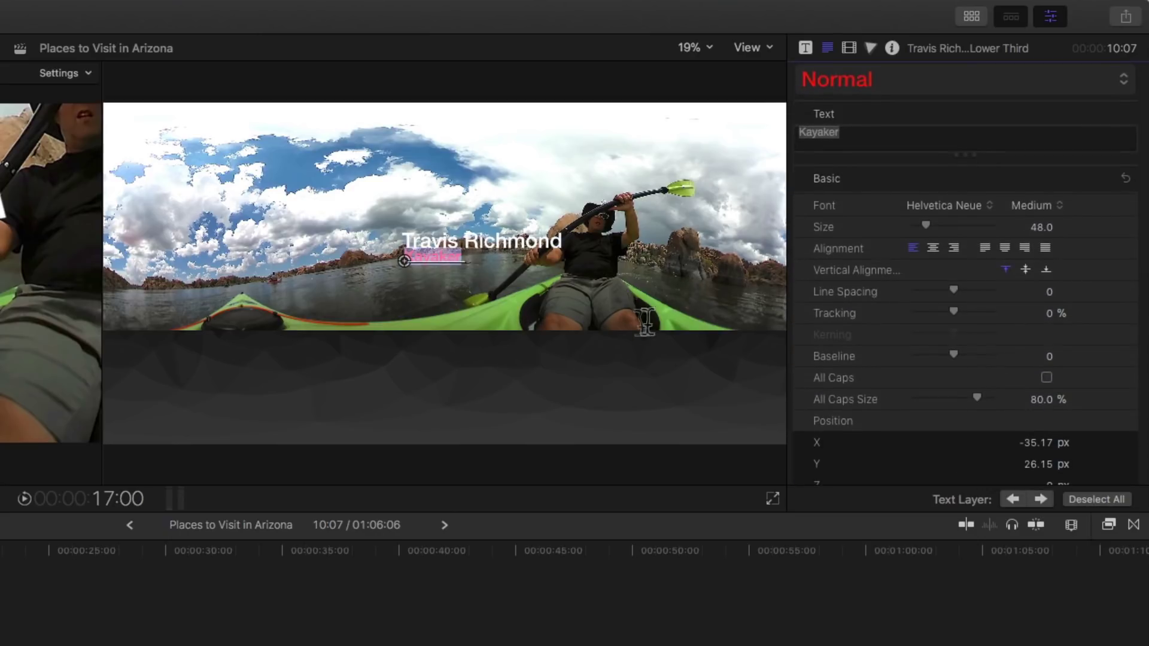
Drag the second name and red Kayaker lines left together, beside the paddler at the horizon
left_click(856, 56)
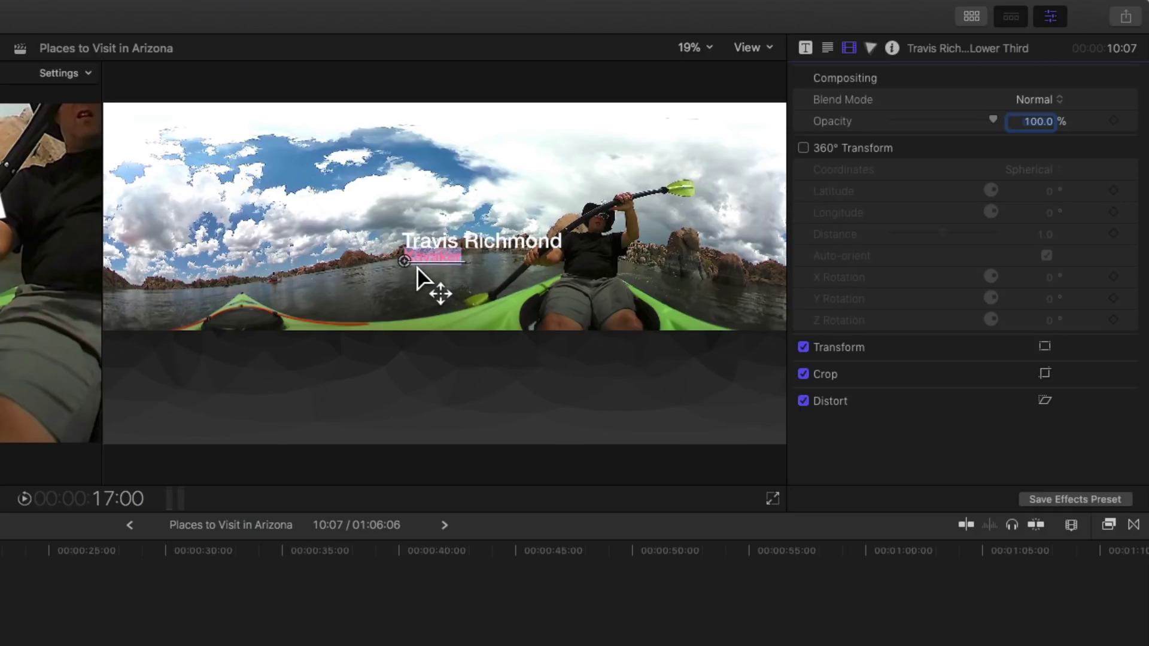
left_click_drag(407, 267, 311, 282)
double_click(441, 246)
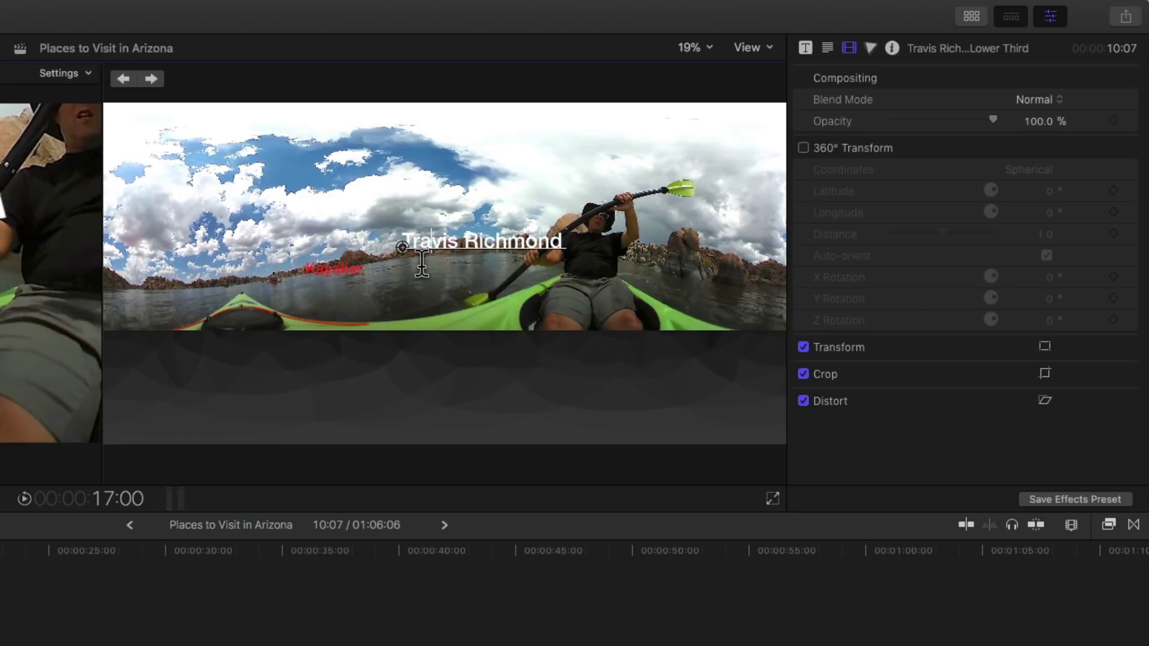
left_click_drag(417, 260, 317, 275)
left_click(329, 276)
left_click(327, 254)
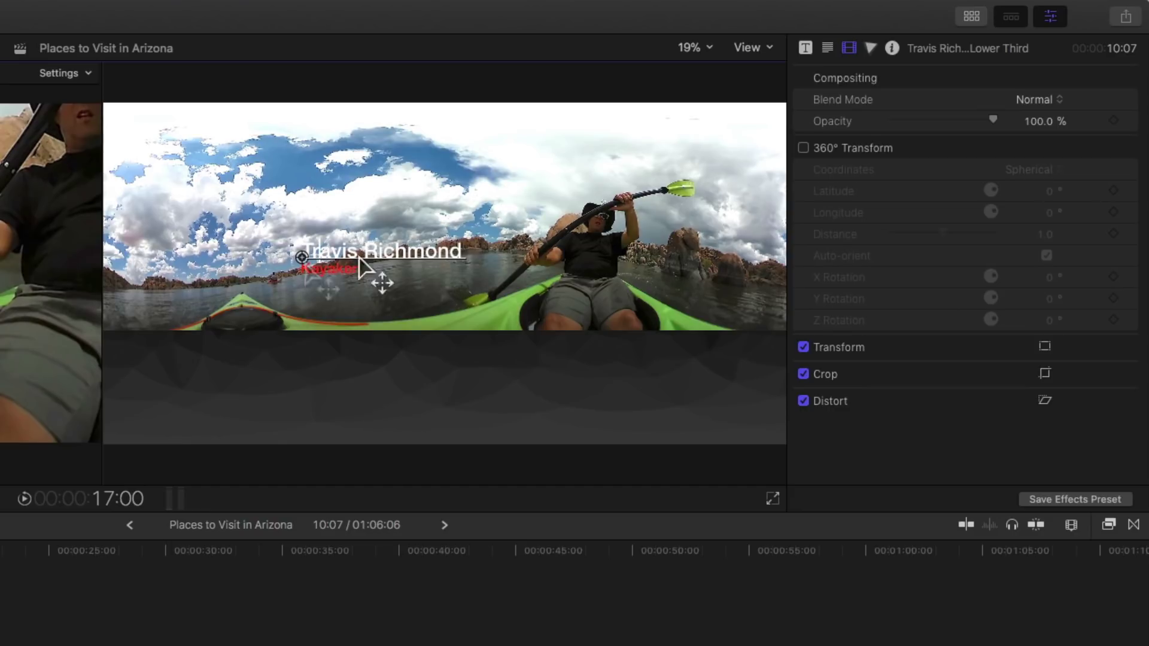
Re-enable 360° Transform and set latitude -7°, longitude -46°, Y rotation -5°, Z rotation 8°
left_click(803, 148)
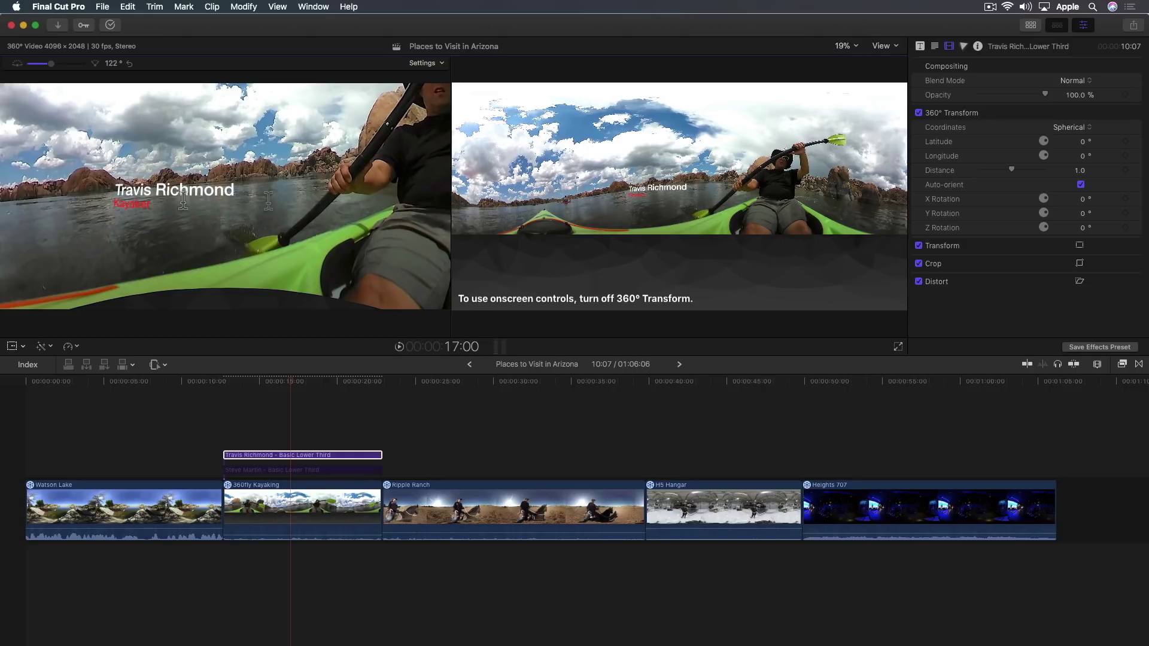
left_click_drag(182, 202, 389, 170)
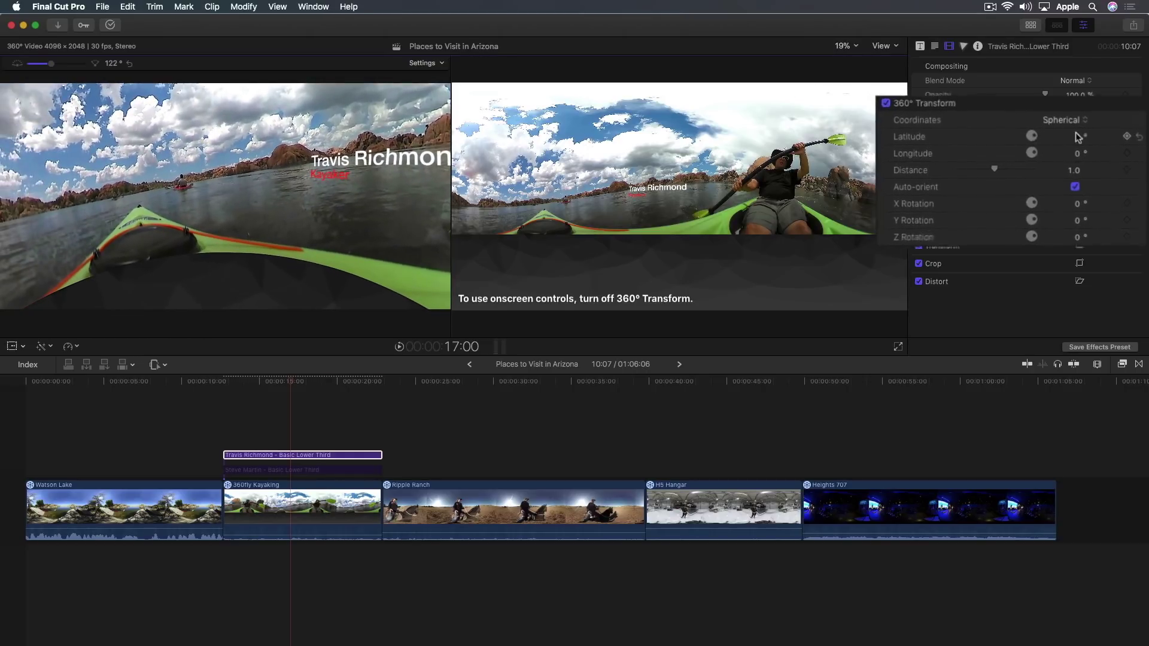
mouse_move(1069, 134)
left_mouse_down()
mouse_move(1071, 159)
mouse_move(1063, 141)
left_mouse_up()
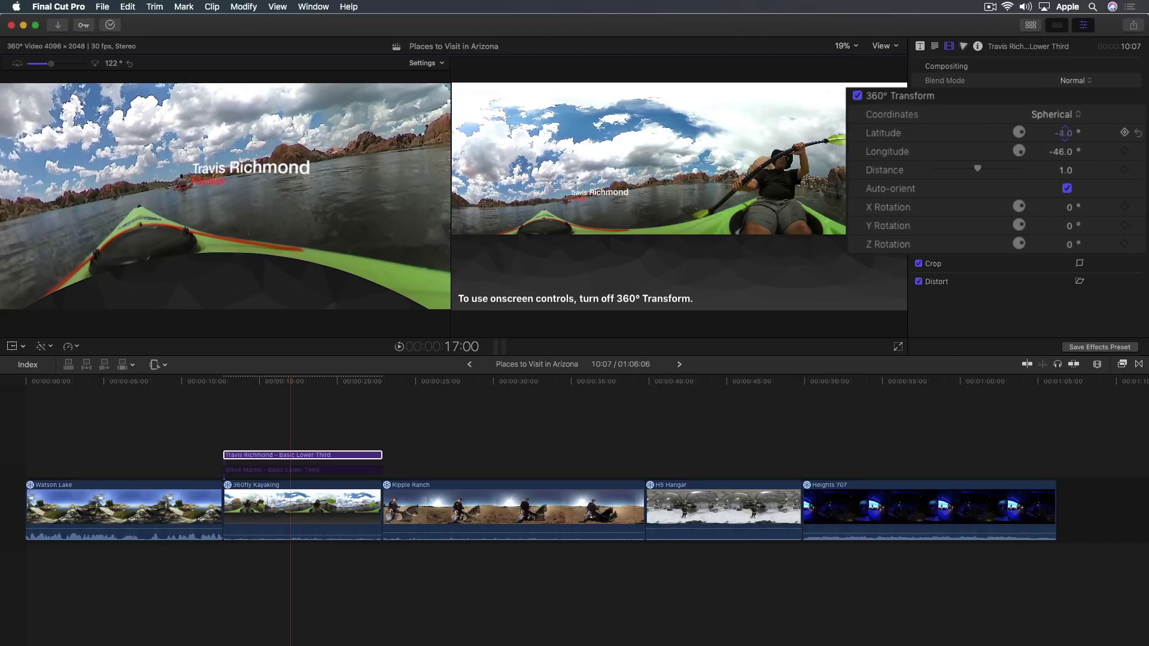
left_click_drag(1065, 133, 1065, 132)
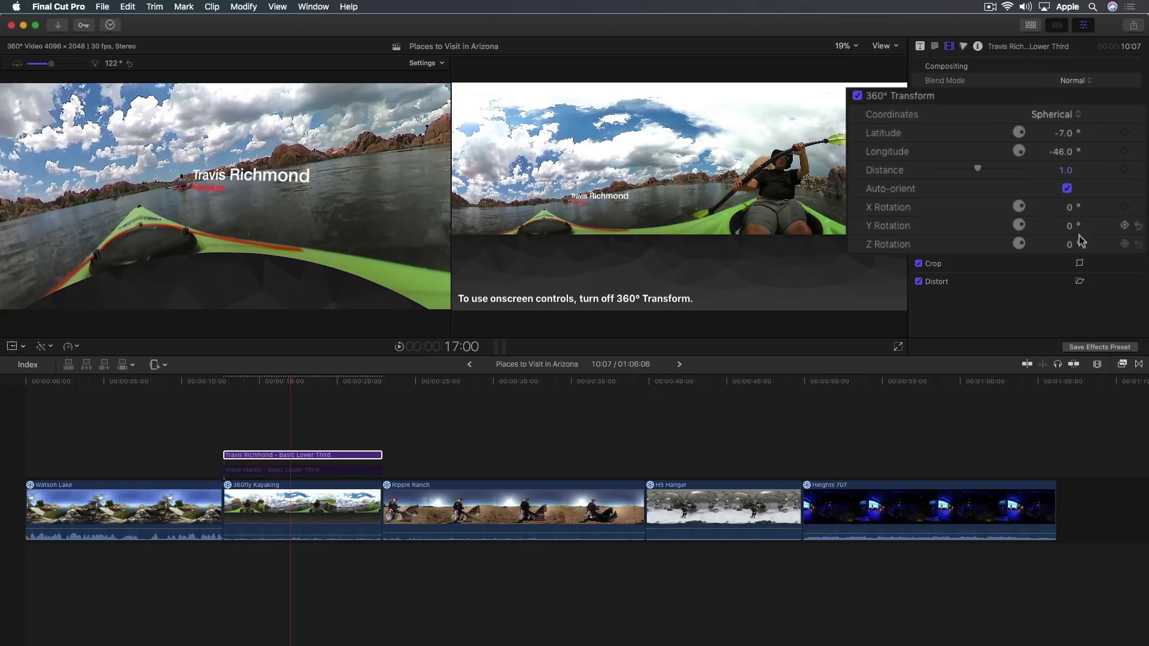
left_click_drag(1070, 229, 1069, 243)
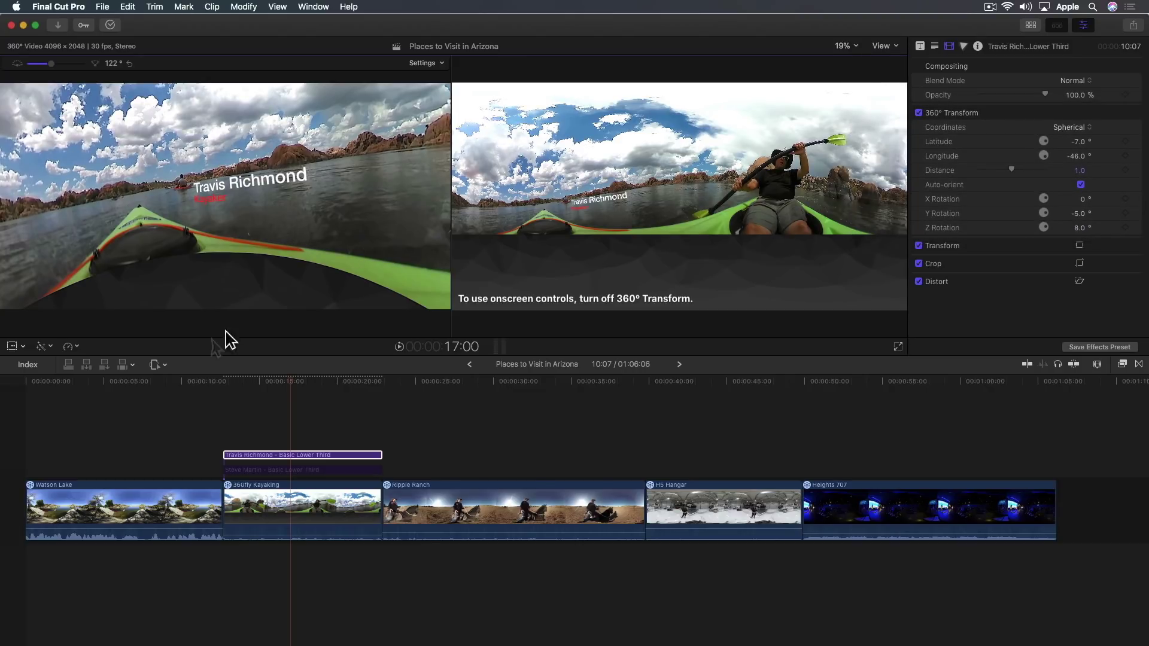
Deselect the title and play backwards, turning the 360° view toward the paddler to review the titles
left_click(318, 391)
key("j")
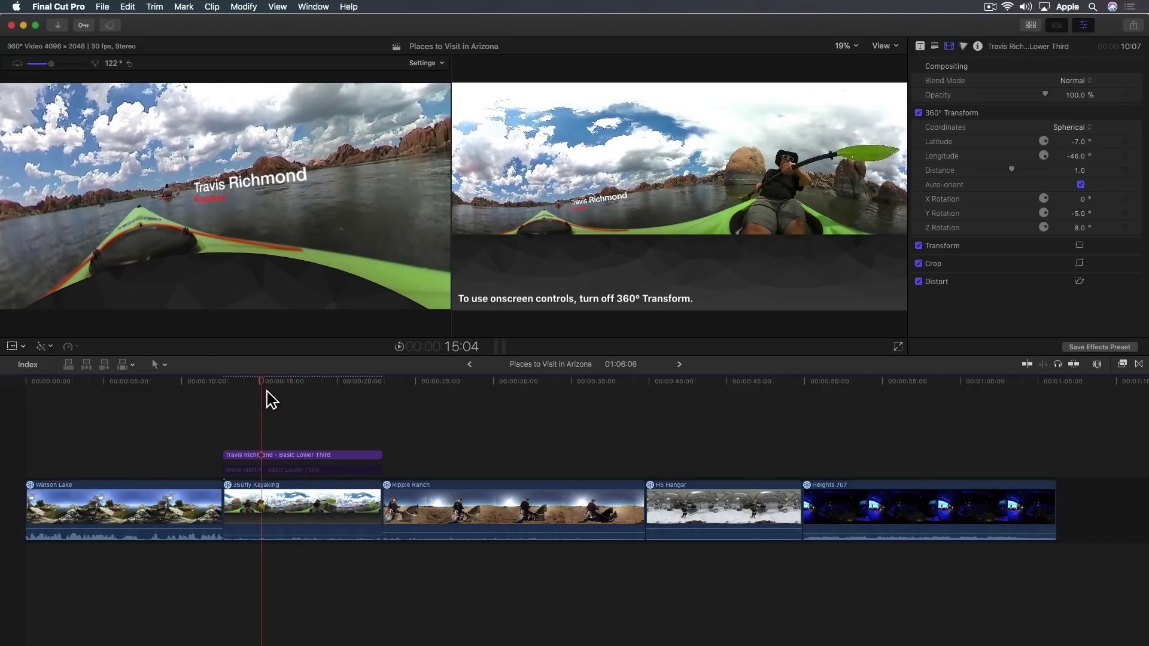
left_click_drag(340, 229, 247, 236)
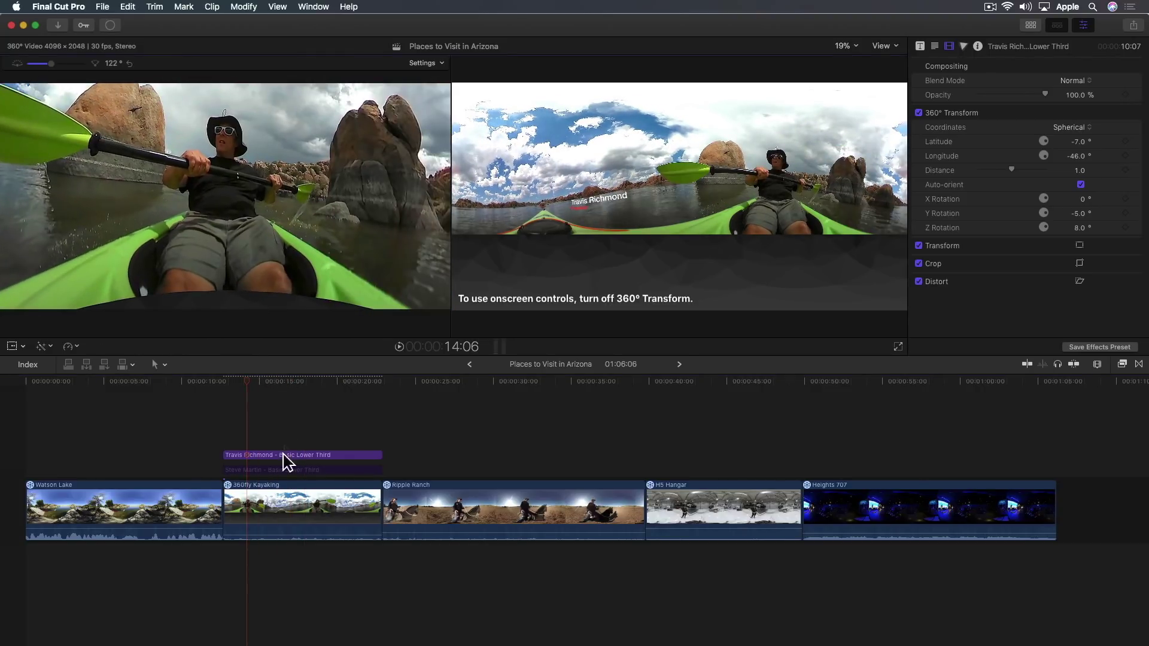
left_click(267, 470)
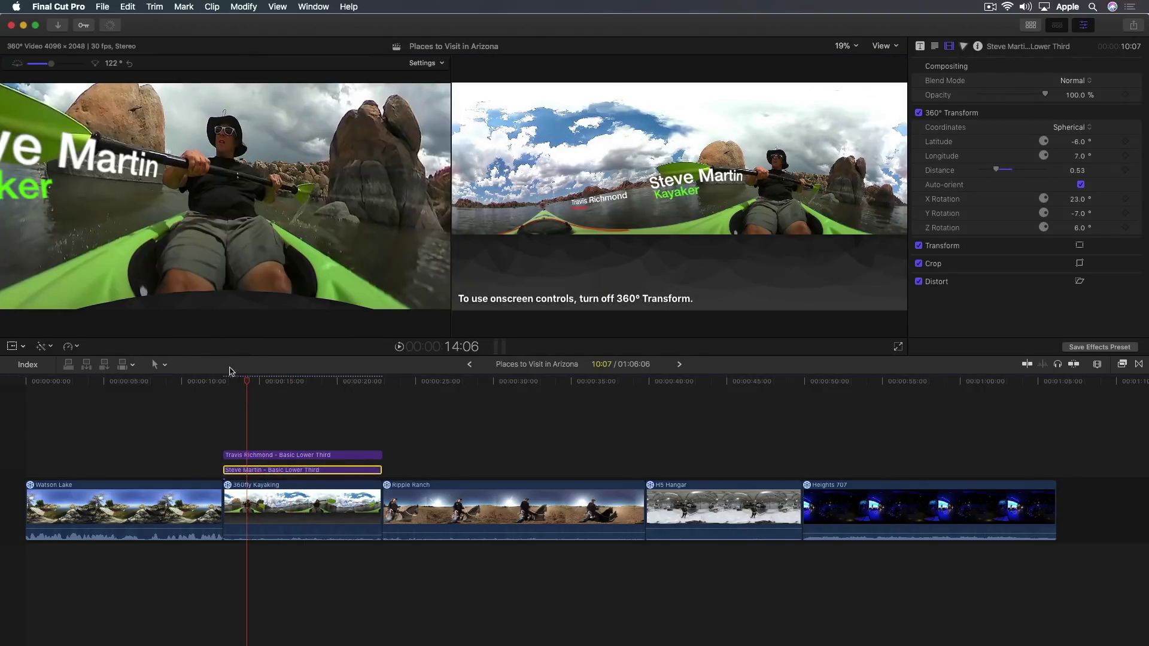
left_click_drag(258, 391, 239, 393)
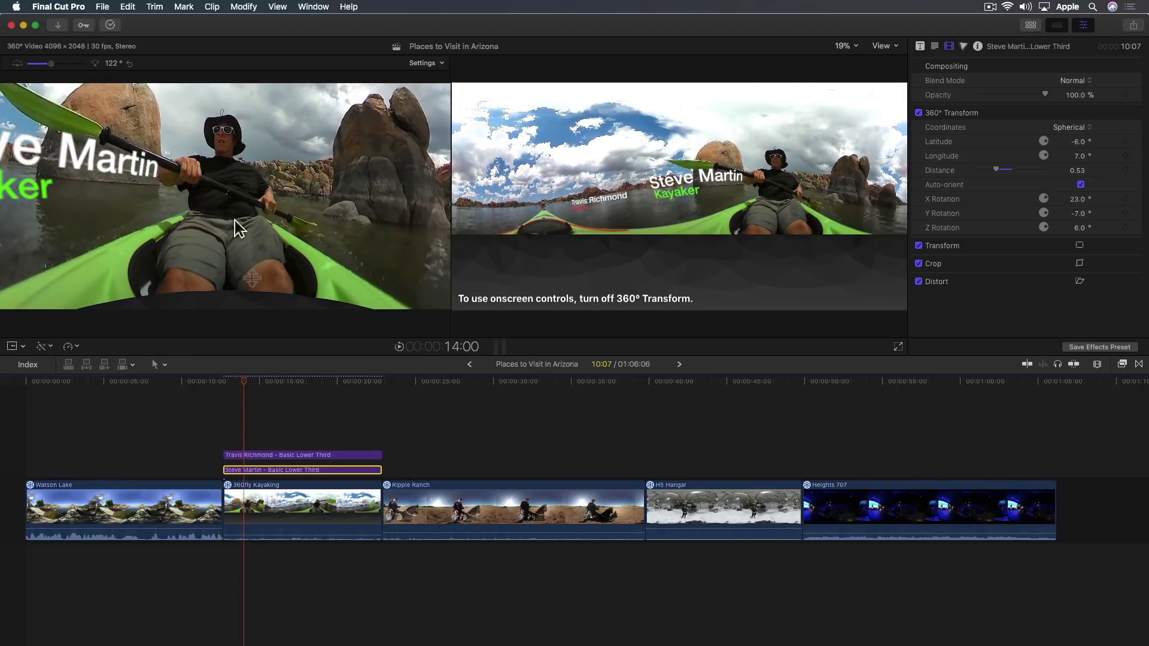
left_click(267, 455)
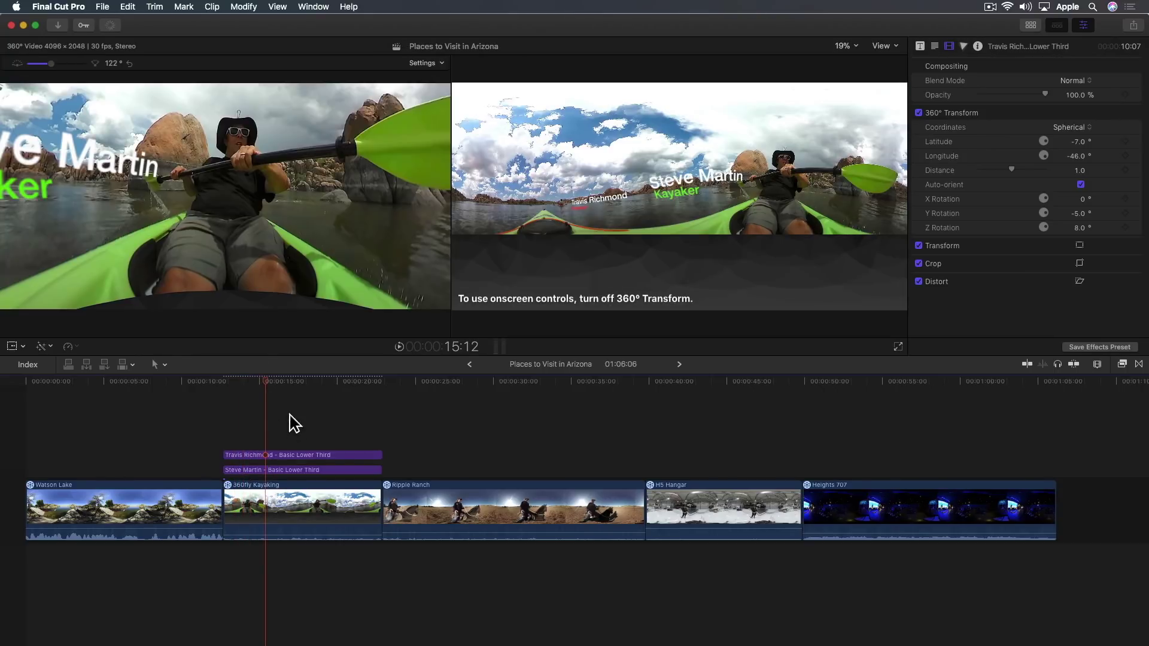
left_click_drag(287, 449, 283, 476)
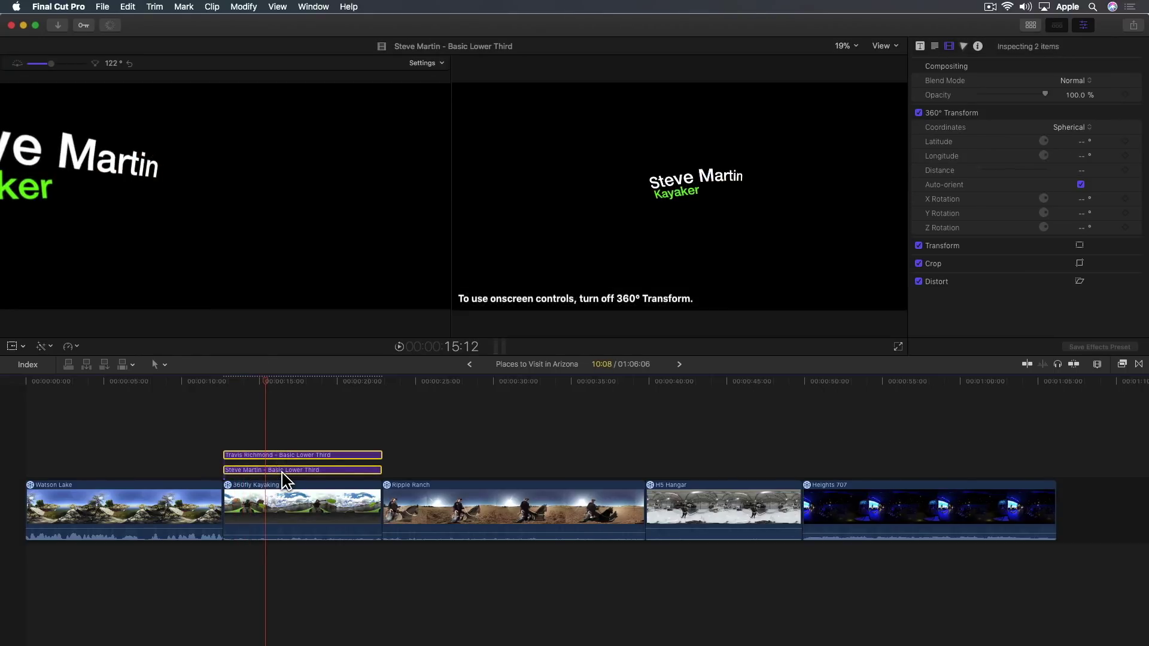
Nest both lower thirds into a compound clip named 'Titles' (Option-G), then add cross-dissolves with Command-T
key("alt+g")
type("Titles")
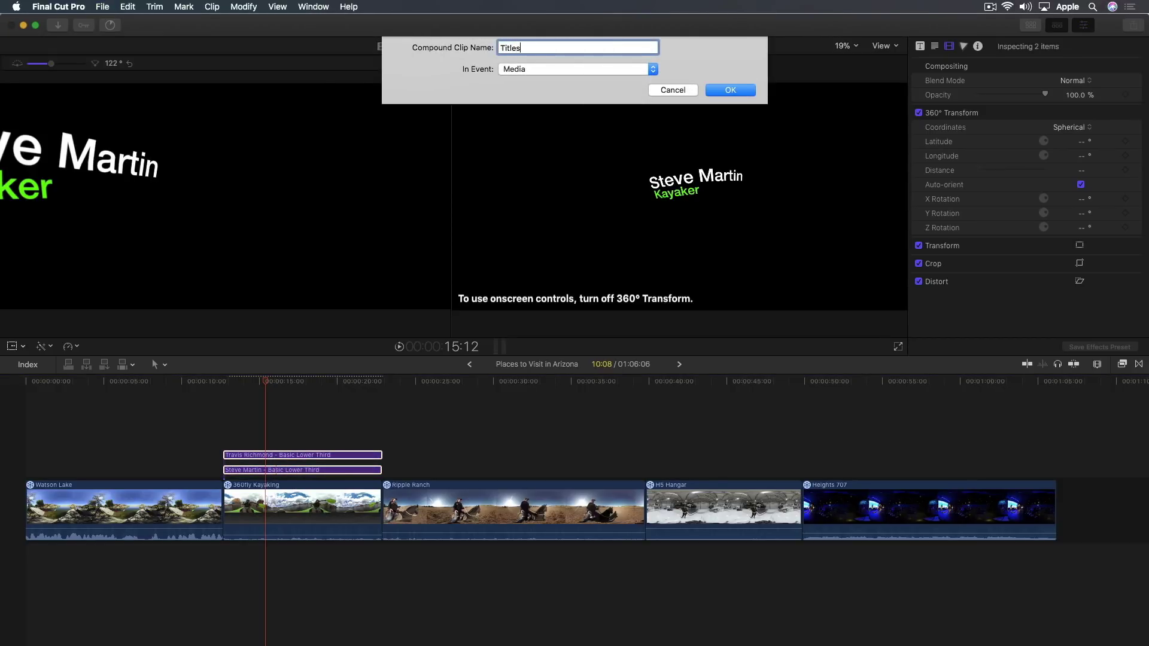
key("Return")
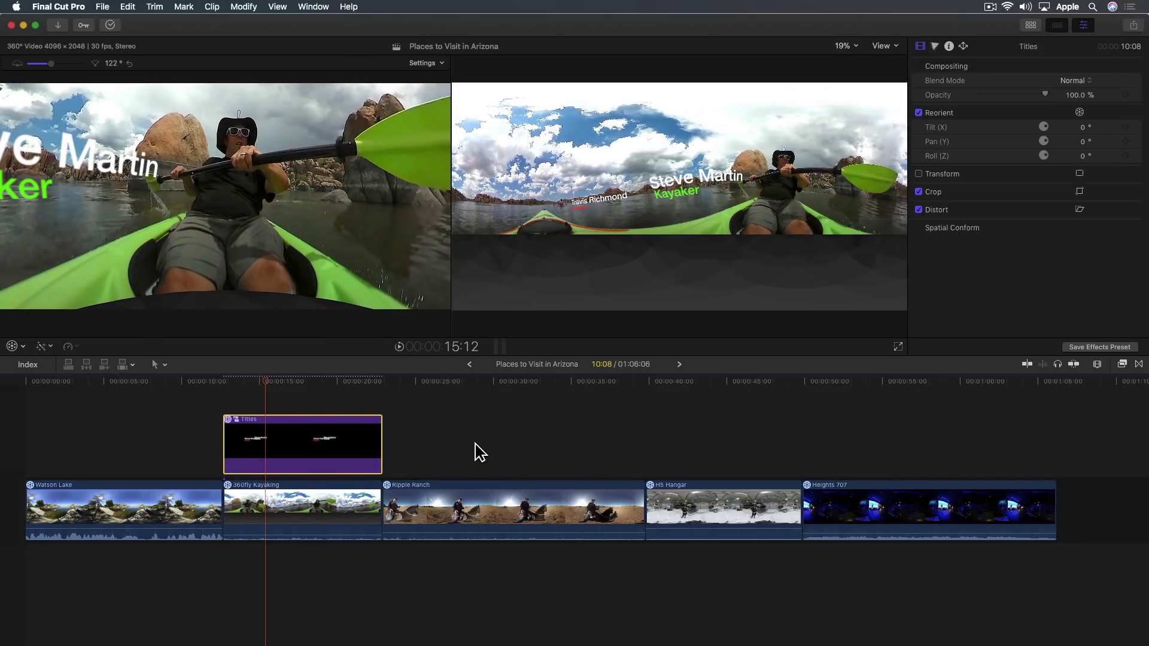
key("super+t")
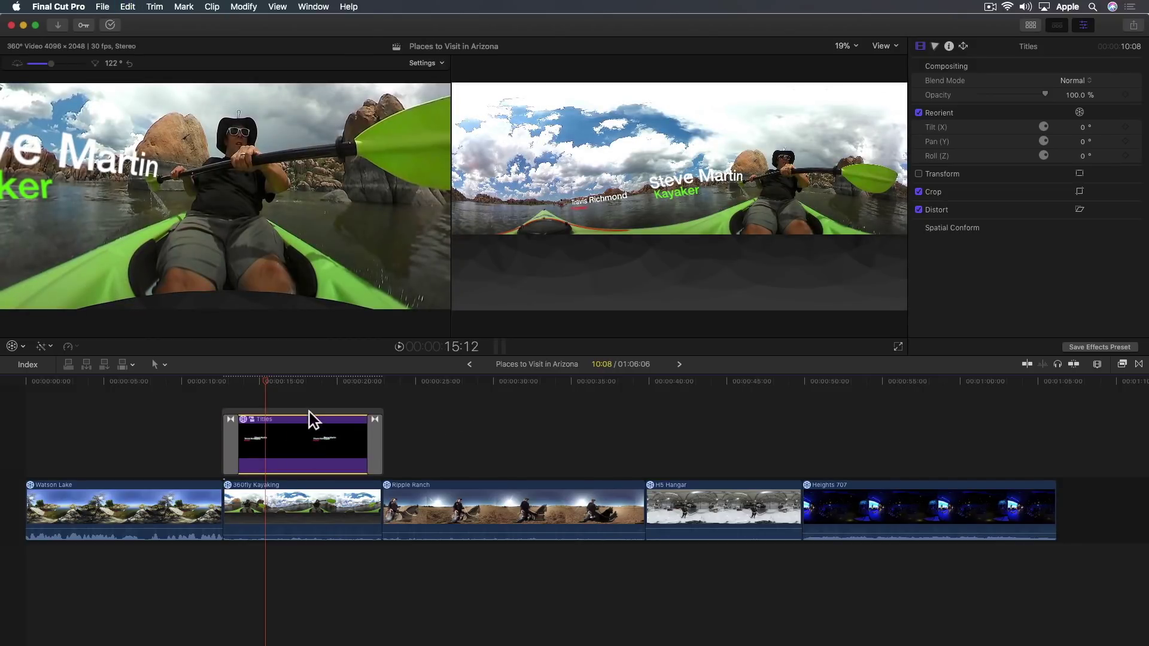
left_click(310, 412)
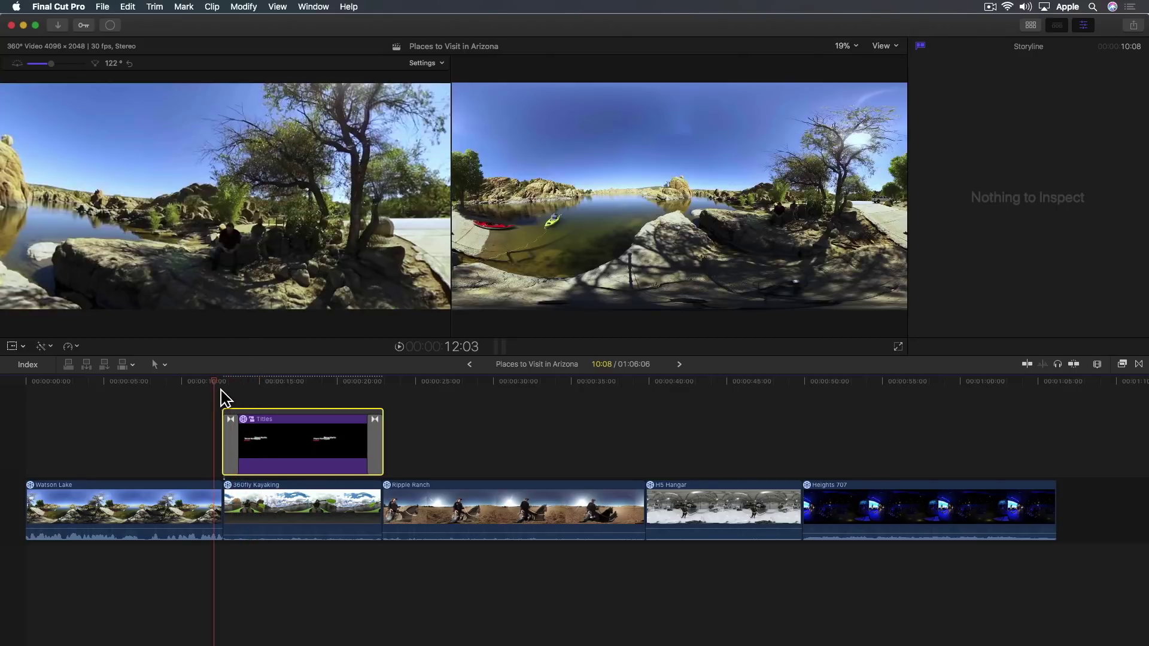
left_click(286, 388)
left_click_drag(226, 192, 259, 204)
left_click(252, 387)
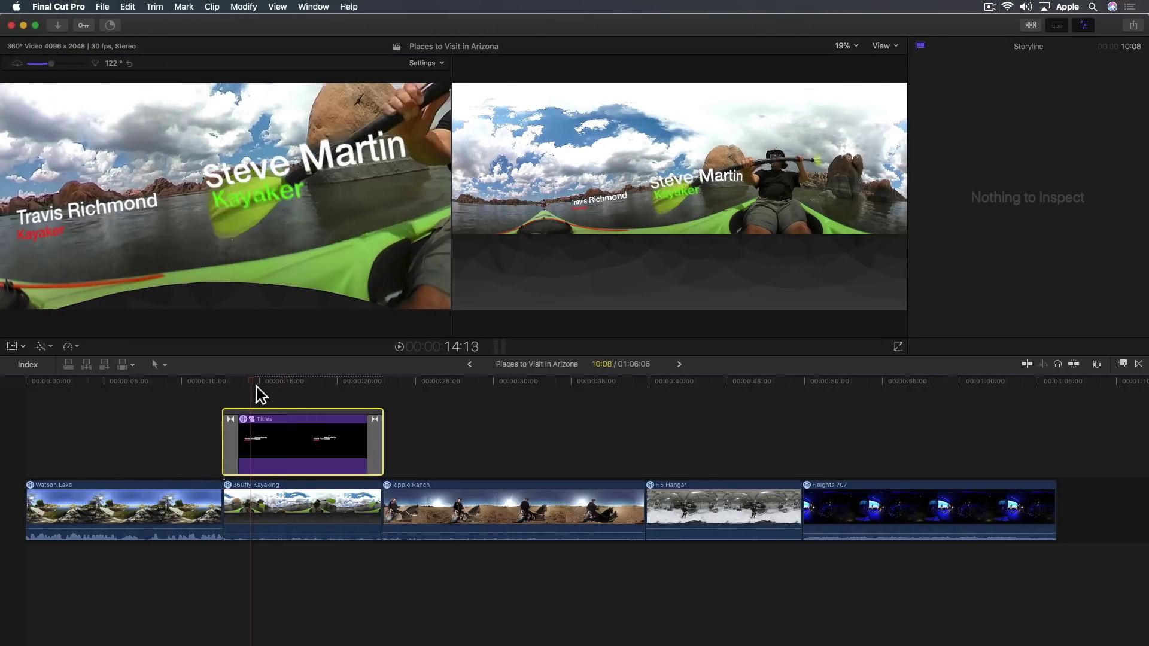
mouse_move(254, 385)
left_mouse_down()
mouse_move(229, 385)
mouse_move(247, 383)
left_mouse_up()
left_click_drag(219, 213, 232, 220)
left_click_drag(258, 373, 285, 386)
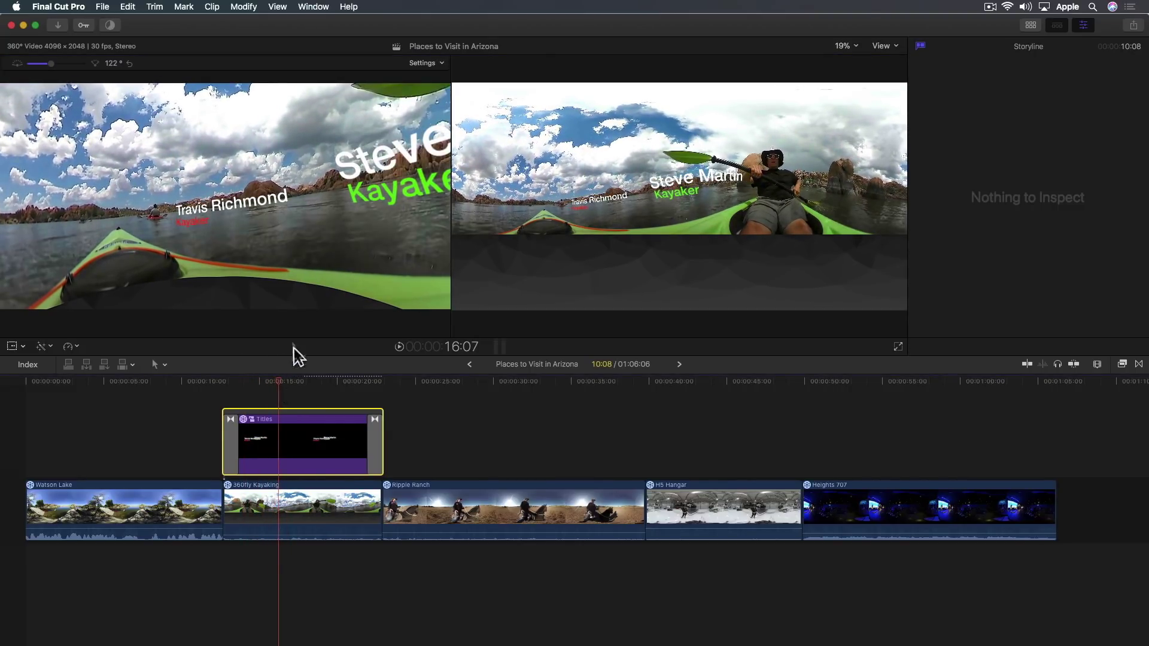